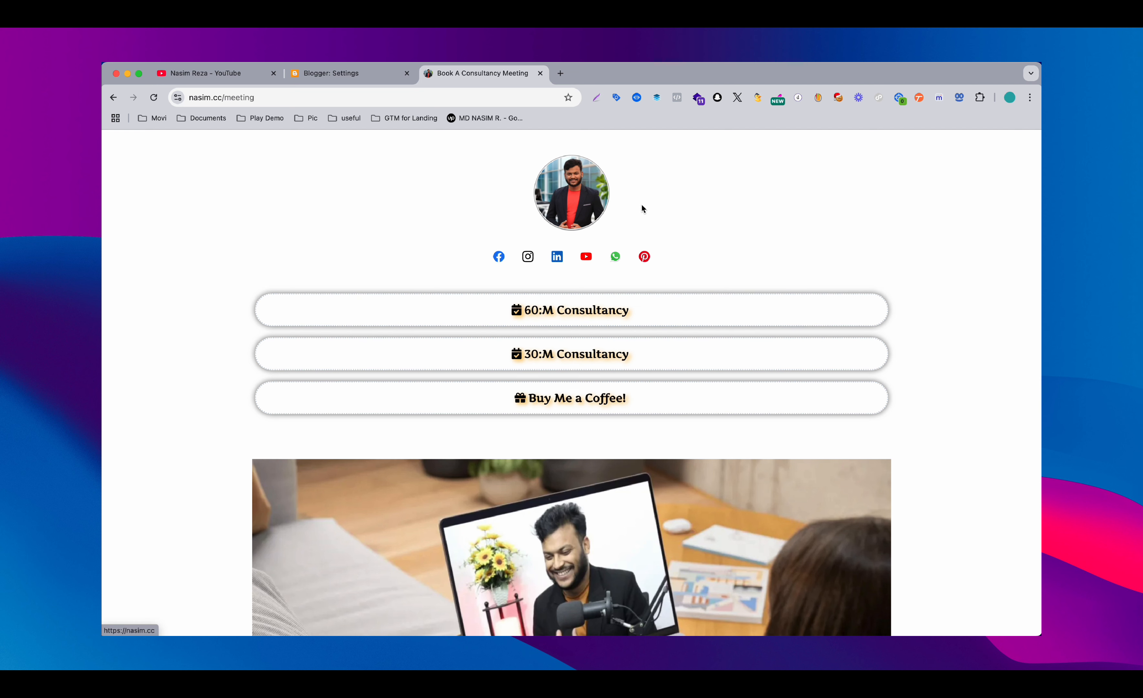
# Close the consultancy booking page and open the live myshoptx blog from its Blogger settings
pyautogui.click(540, 73)
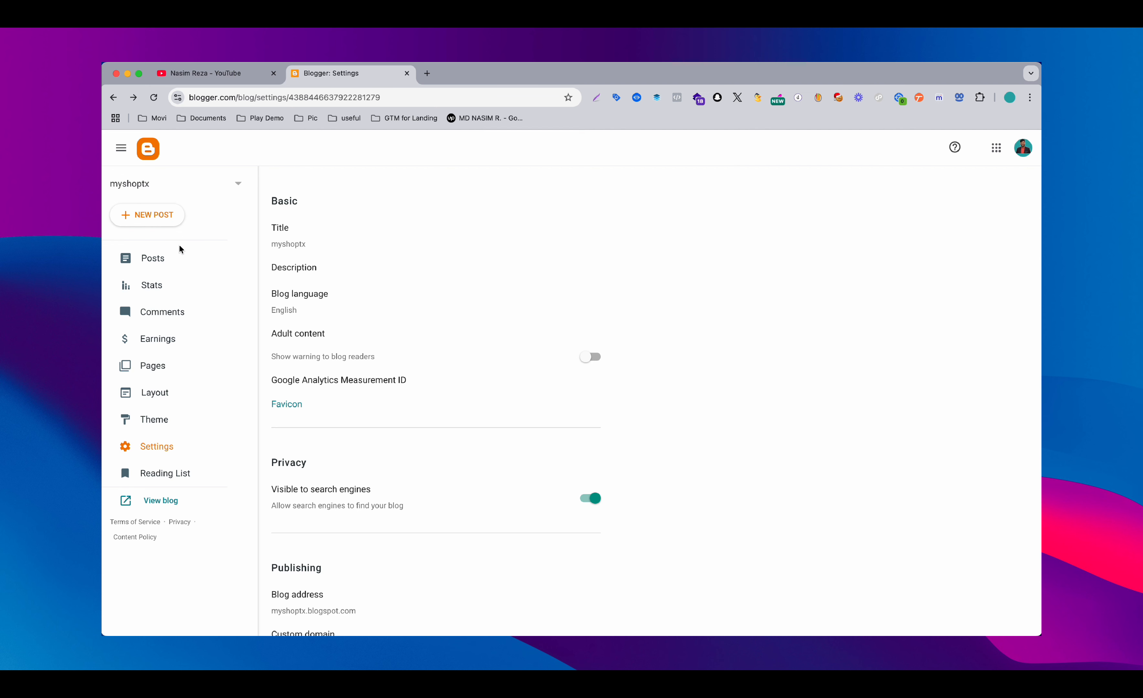
pyautogui.click(160, 506)
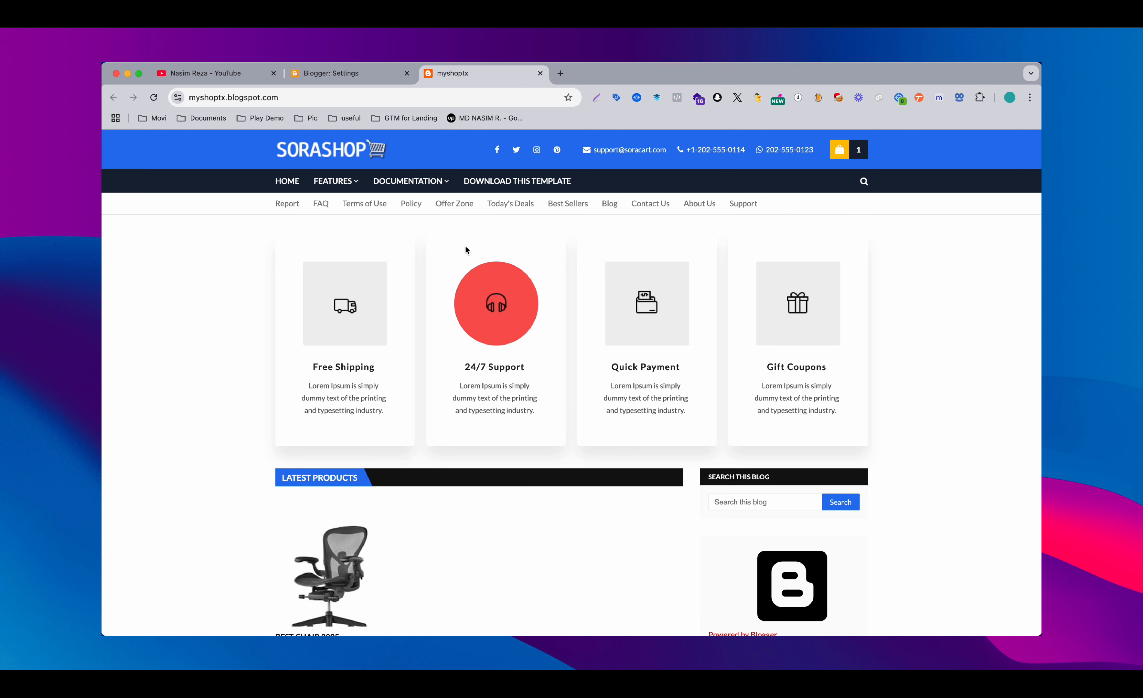
# Open the bookmarked Google Analytics home page in a new browser tab
pyautogui.click(561, 73)
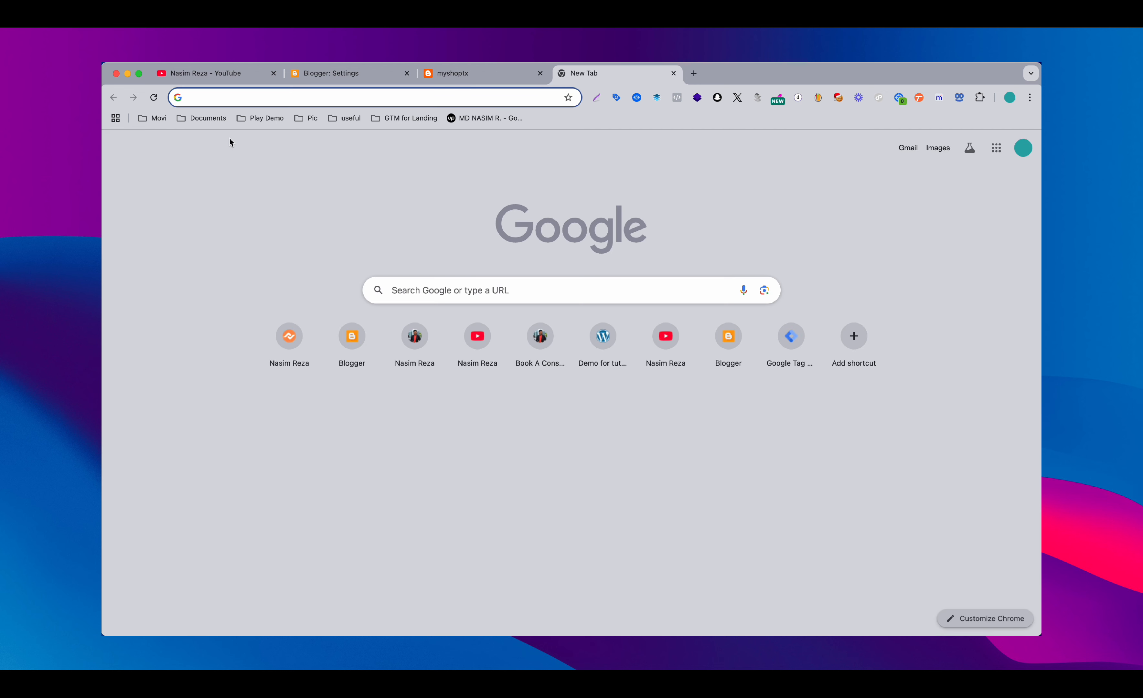
pyautogui.click(244, 116)
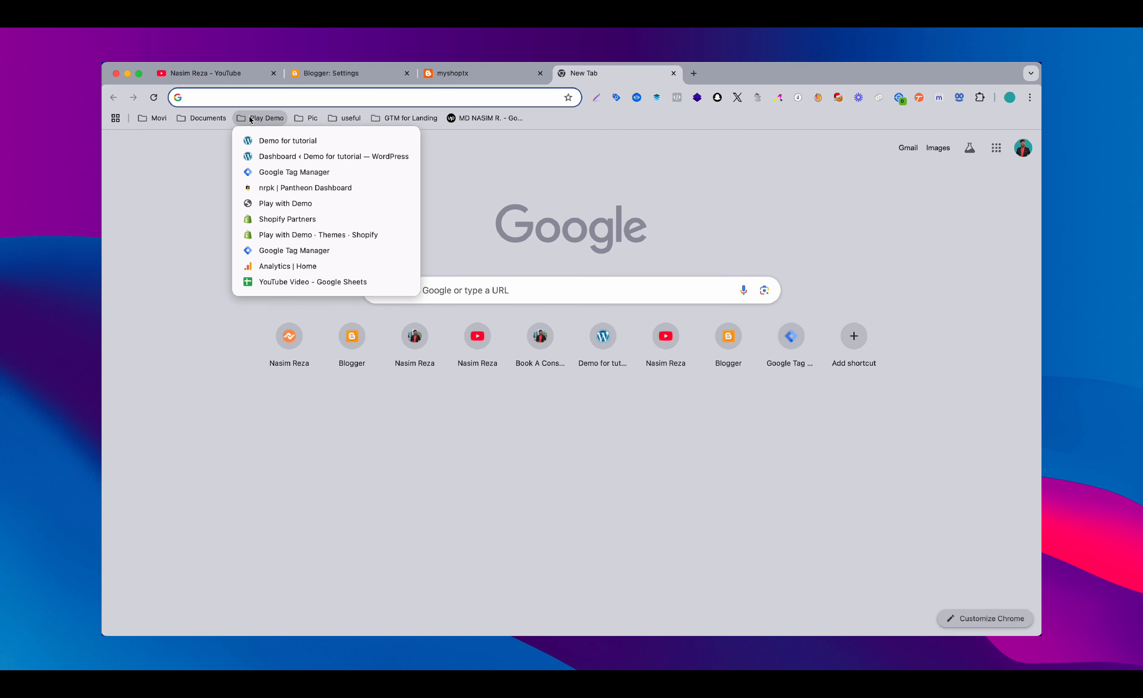
pyautogui.click(271, 264)
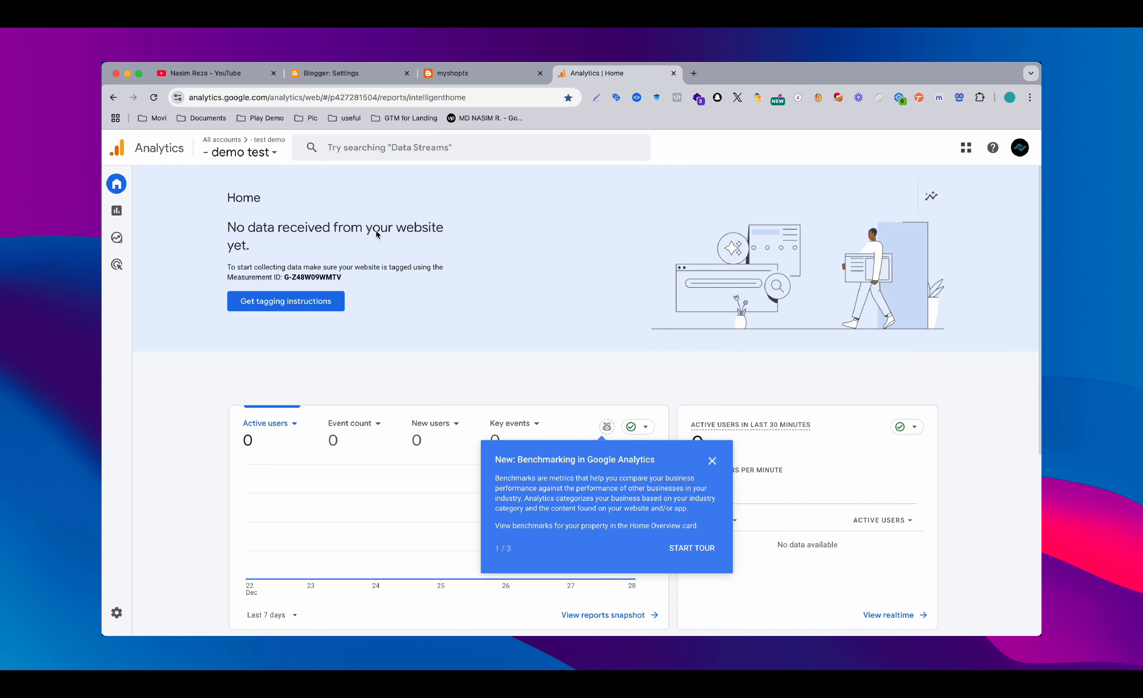
# Open the Admin settings of the demo test property and dismiss the benchmarking tour notice
pyautogui.scroll(-3, 511, 387)
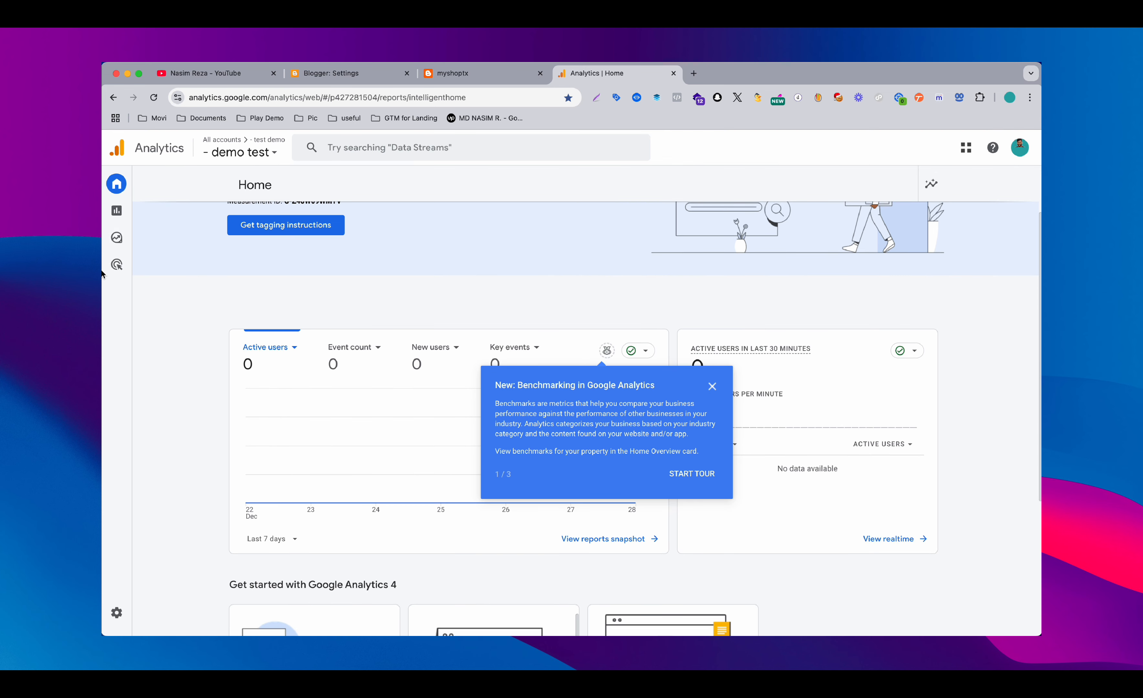
pyautogui.moveTo(133, 220)
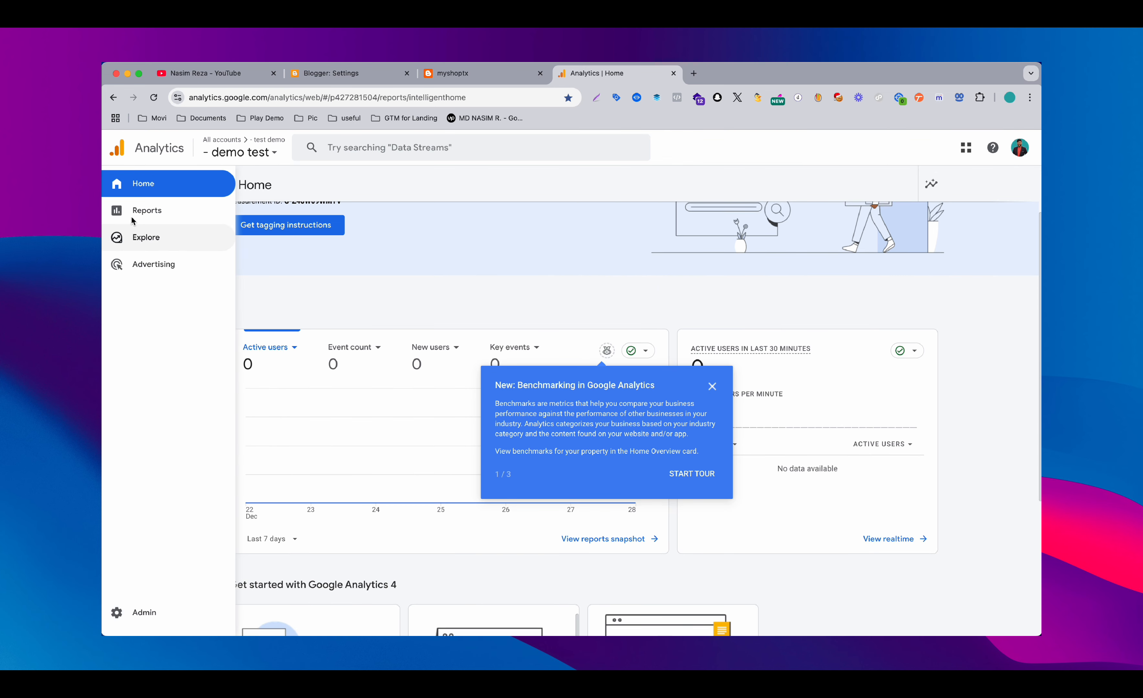
pyautogui.click(136, 614)
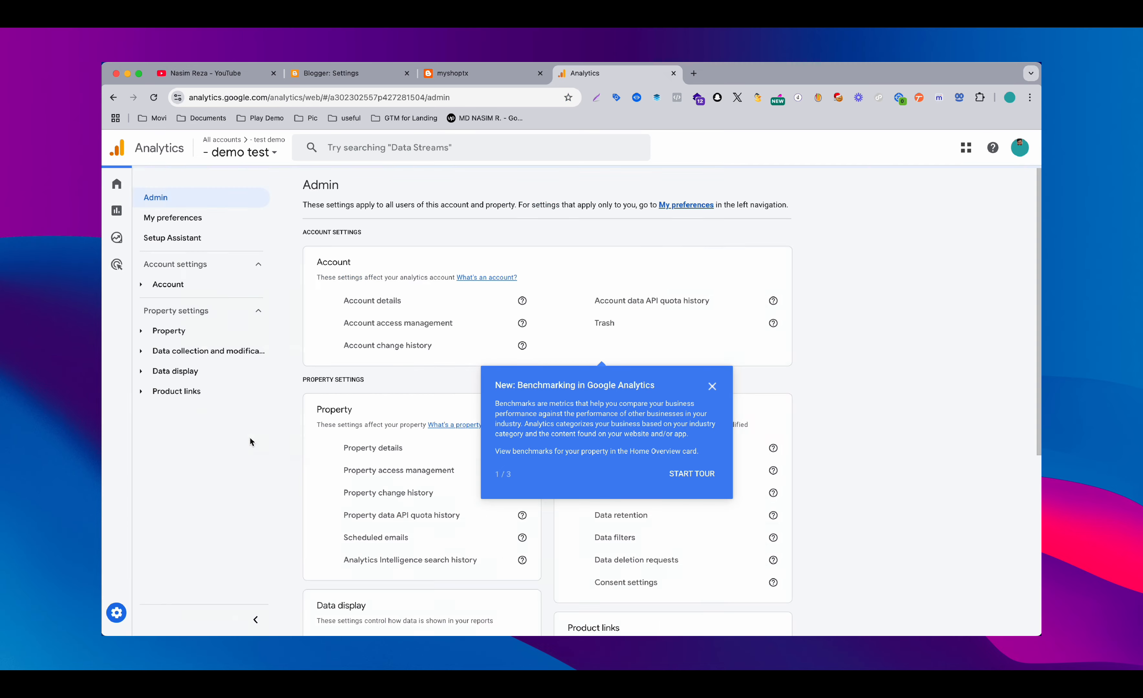
pyautogui.click(712, 386)
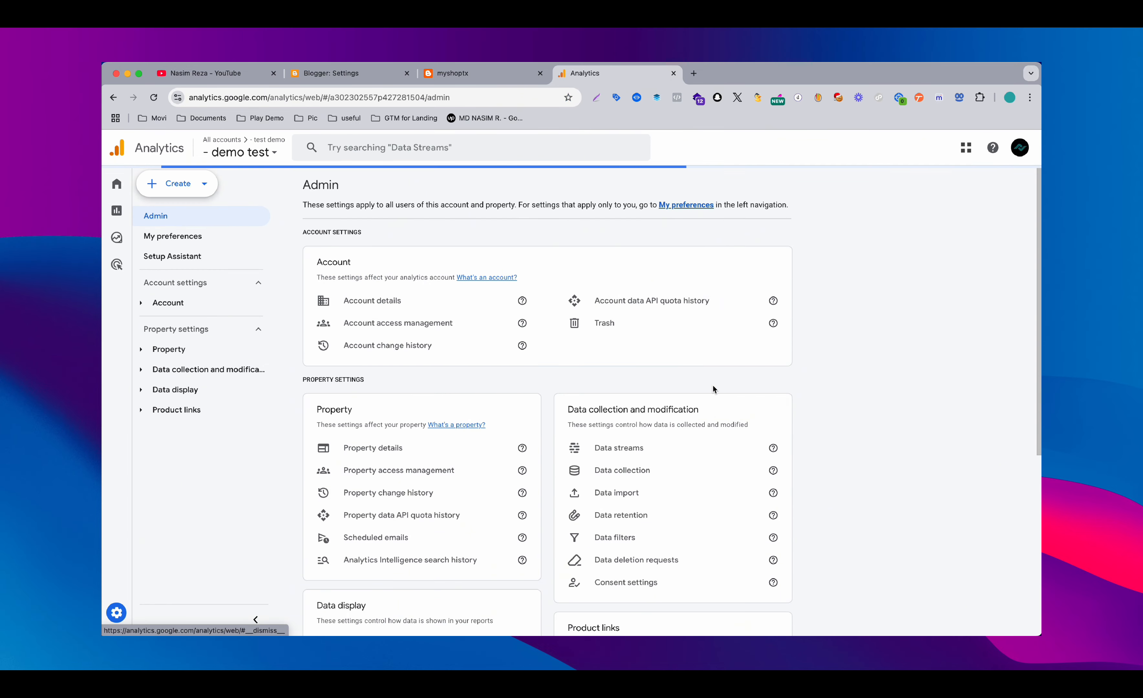
# Open the details of the demo test web data stream
pyautogui.scroll(-1, 713, 385)
pyautogui.scroll(-1, 713, 385)
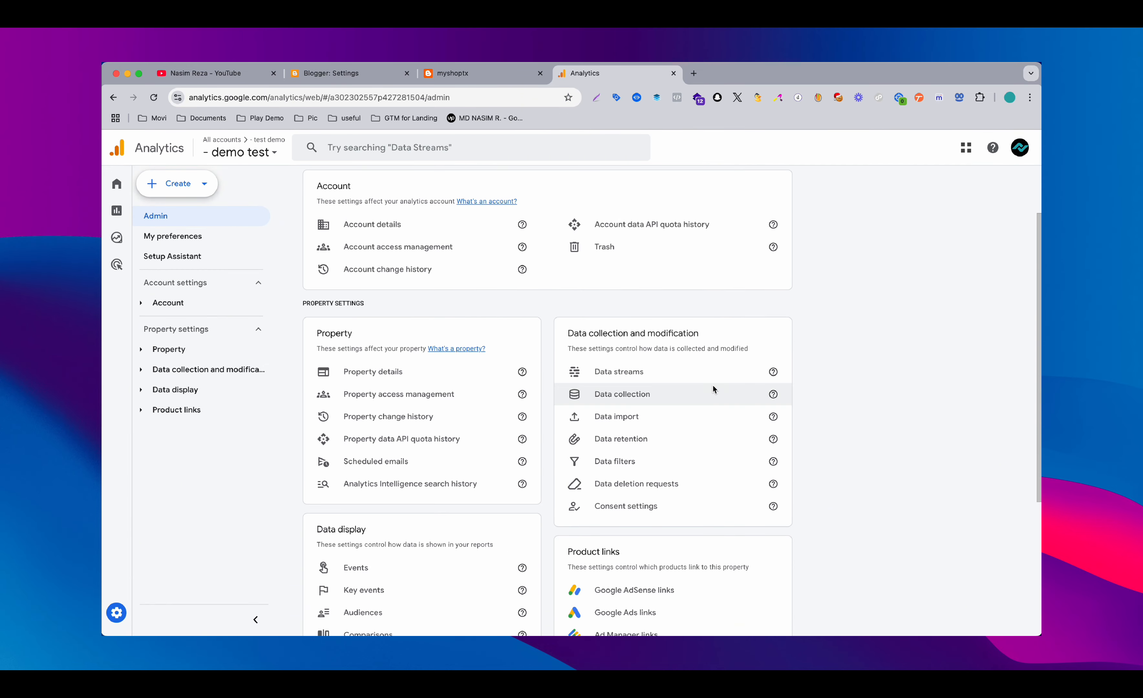
pyautogui.click(637, 378)
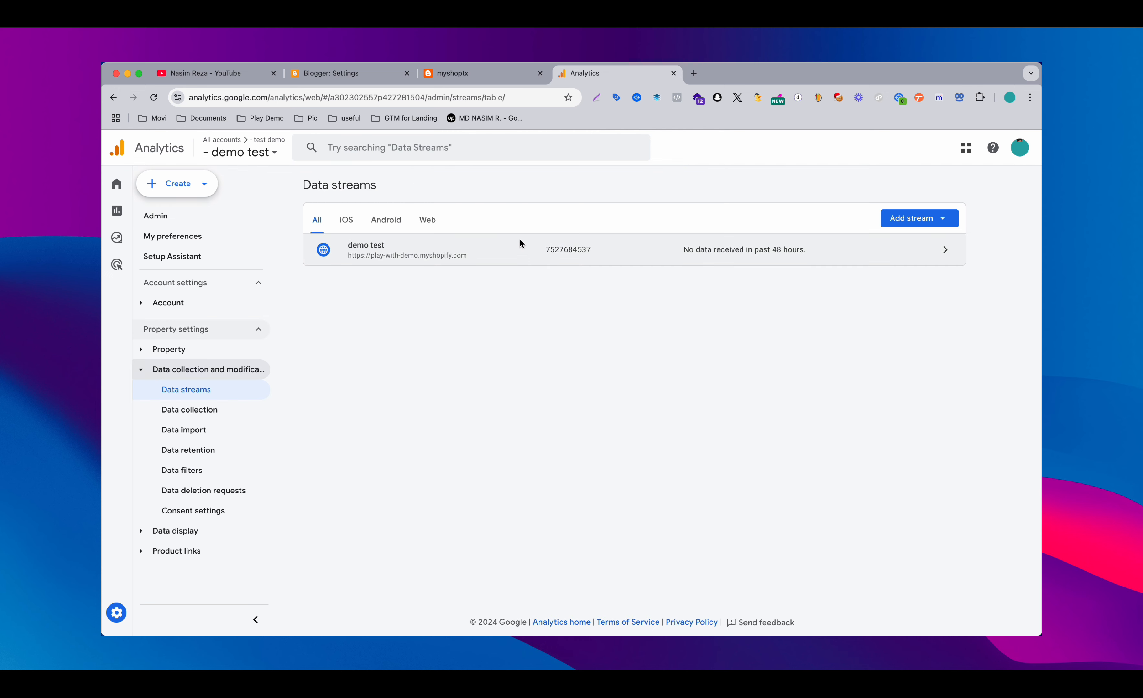
pyautogui.click(520, 241)
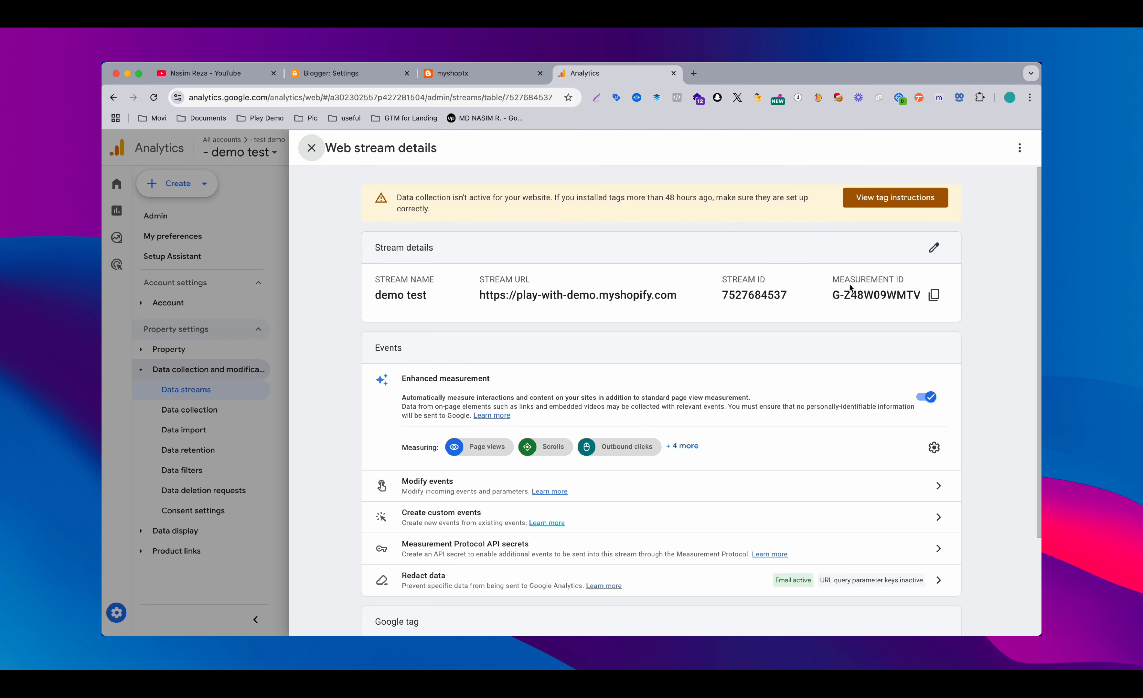
# Examine the stream's Google tag settings, including the user-provided data capabilities and code snippet documentation, and return to the stream details
pyautogui.scroll(-5, 821, 323)
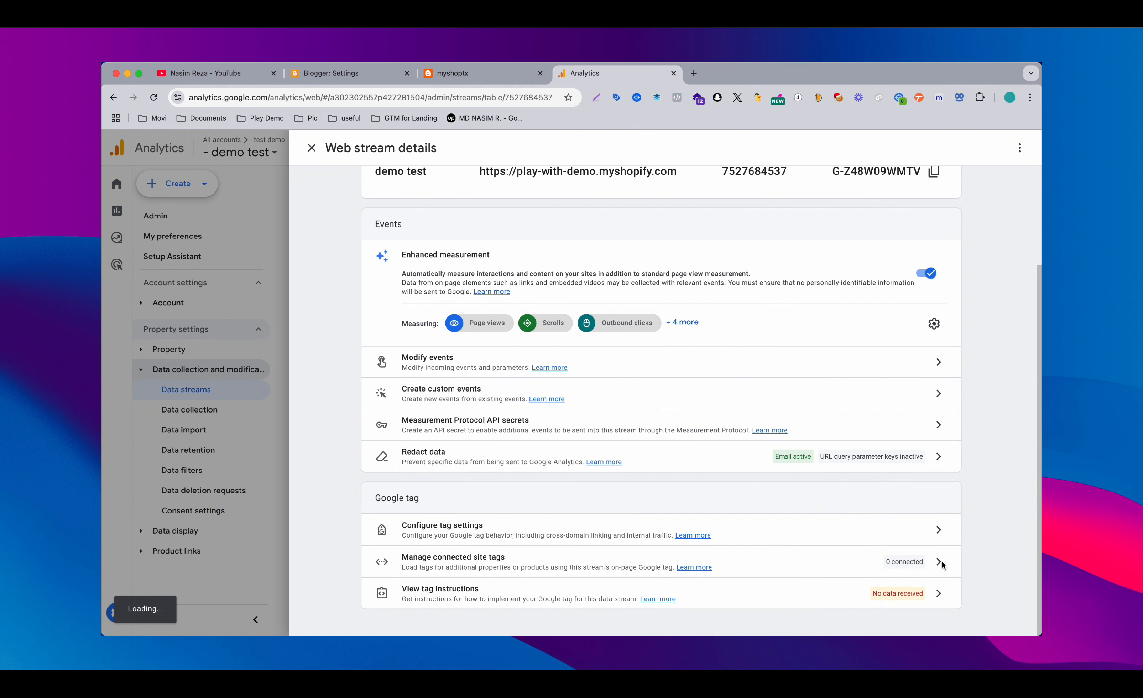
pyautogui.click(938, 595)
pyautogui.click(784, 510)
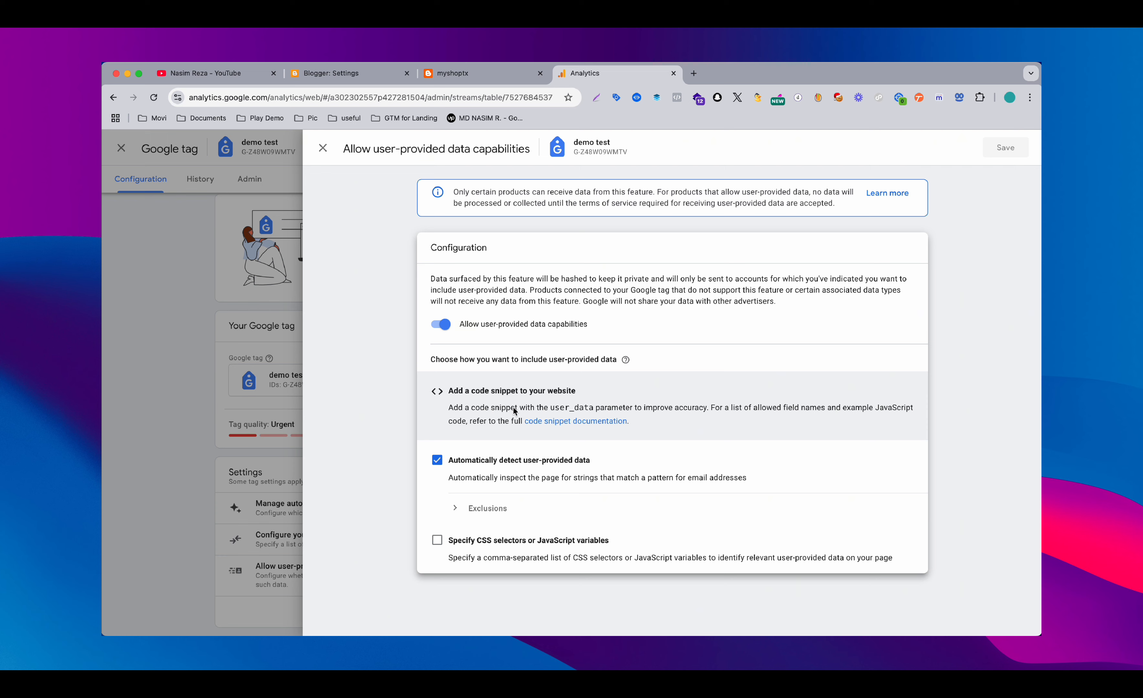
pyautogui.click(551, 421)
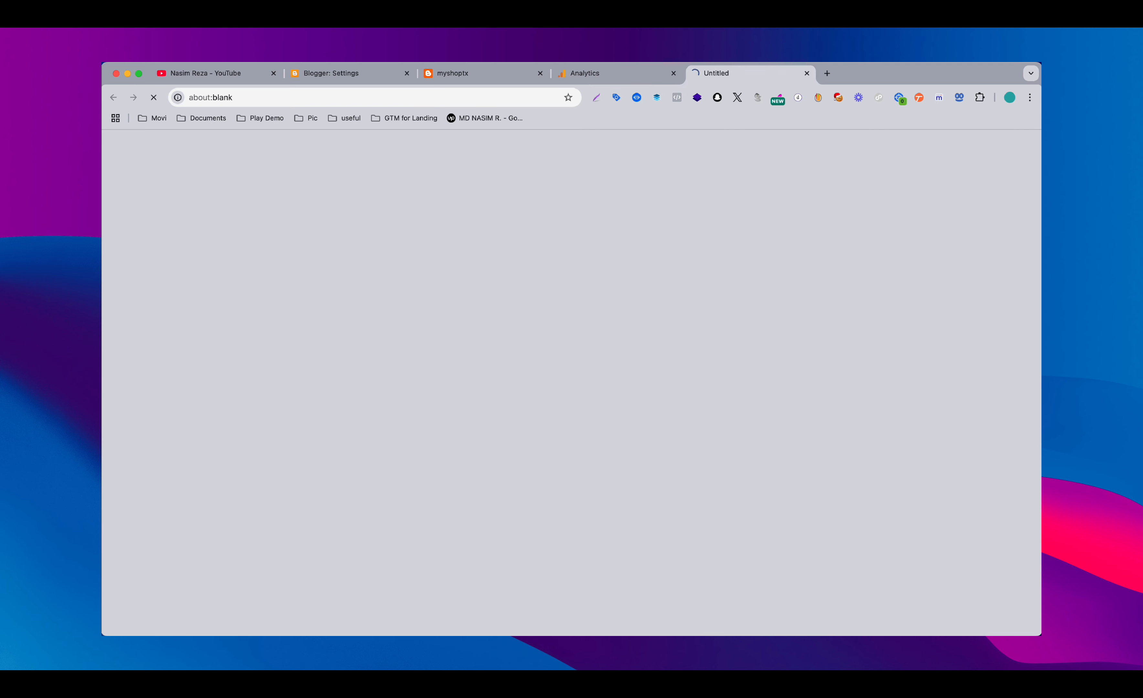
pyautogui.click(641, 78)
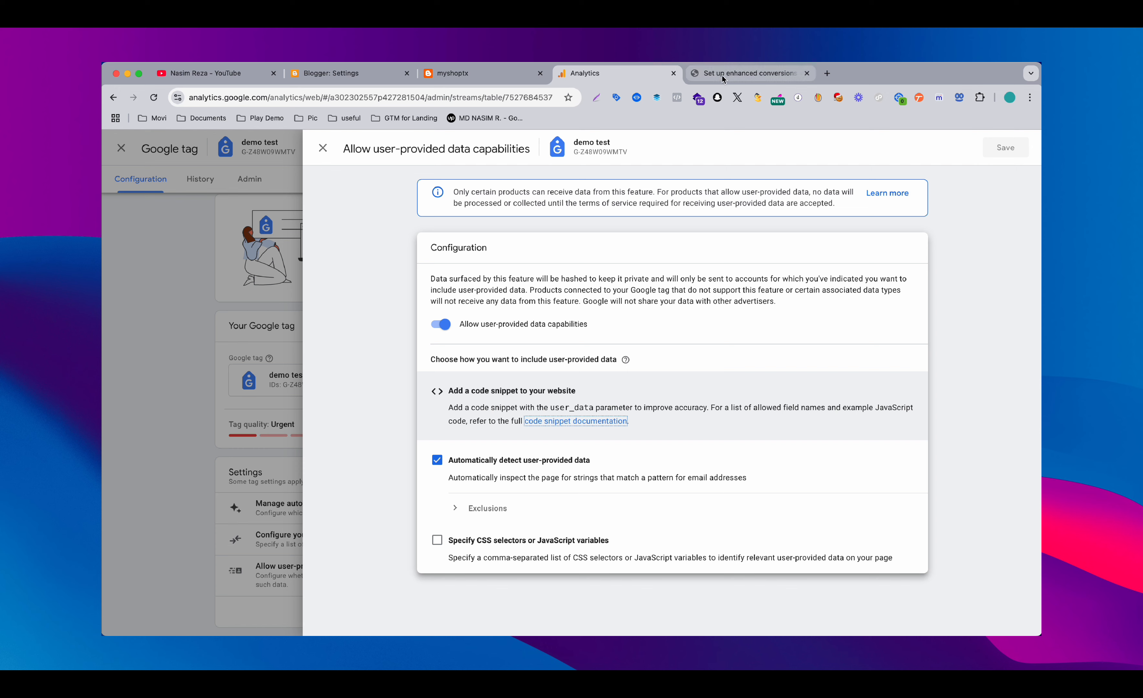
pyautogui.click(812, 73)
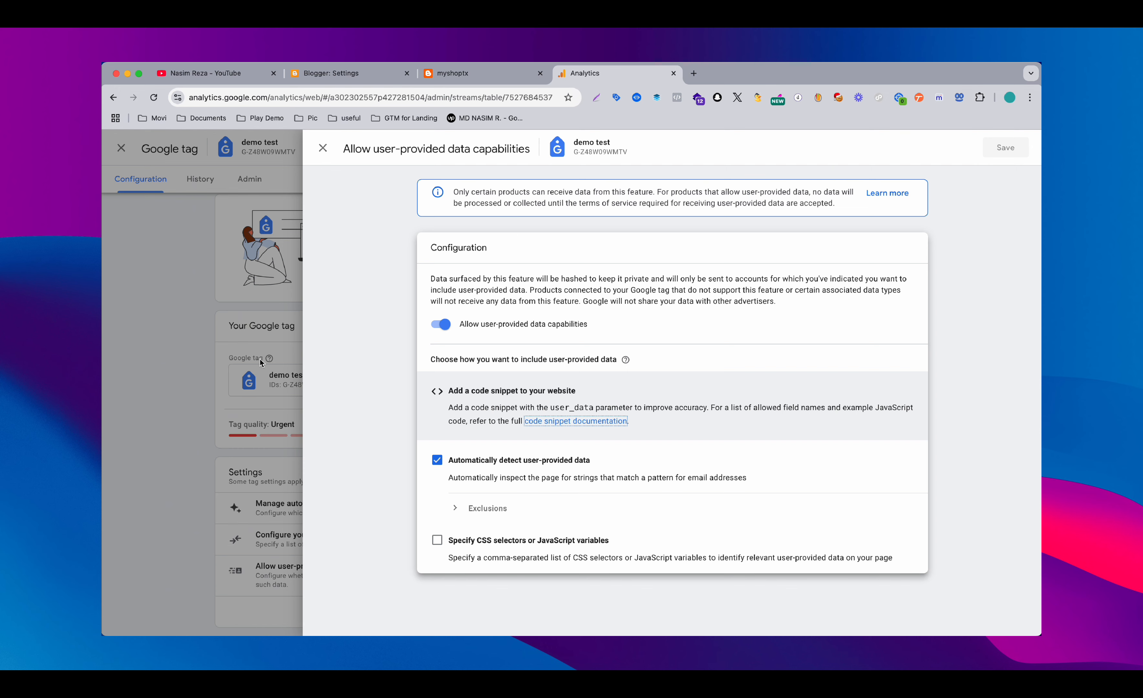
pyautogui.click(323, 147)
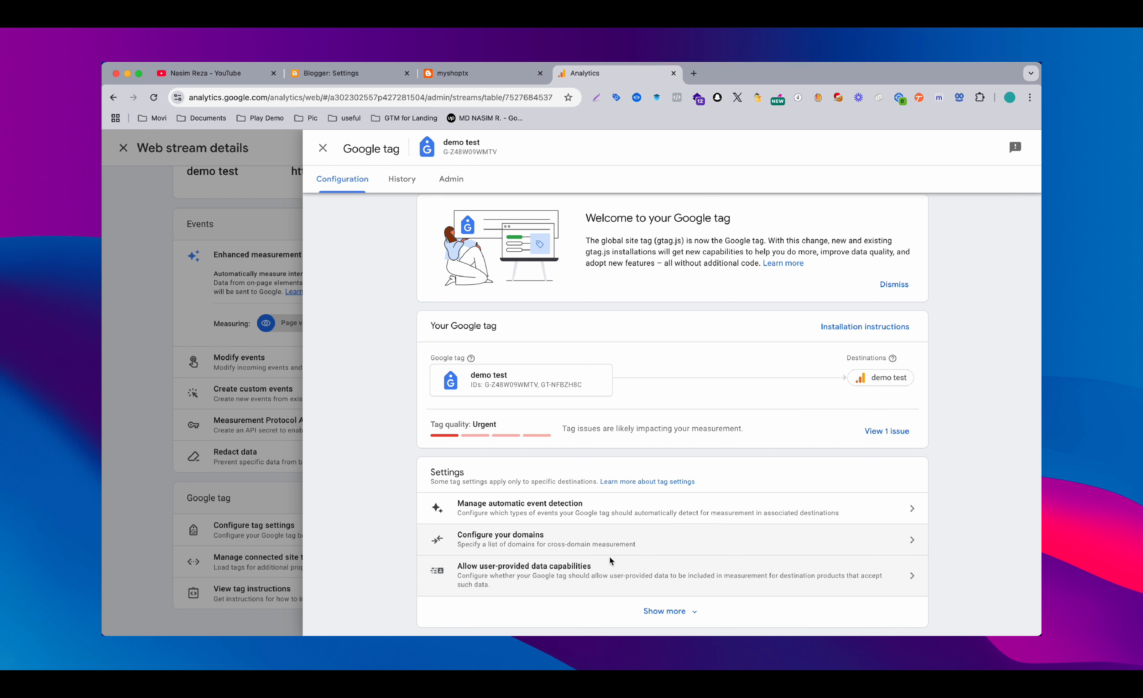
pyautogui.click(628, 606)
pyautogui.scroll(-5, 628, 605)
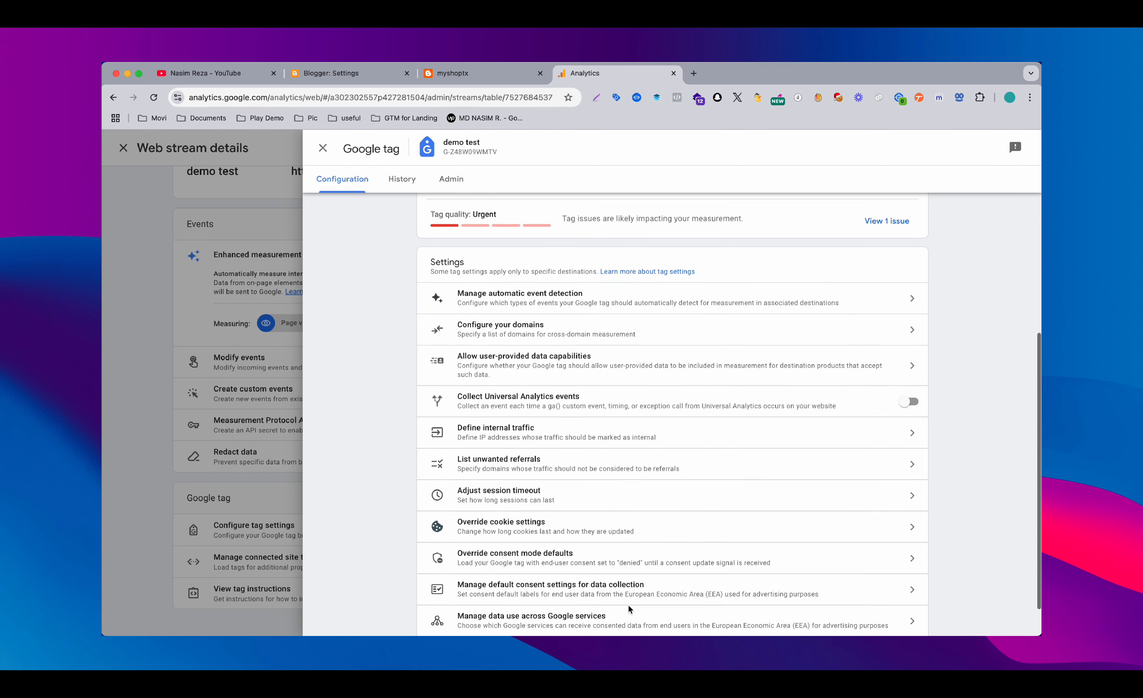
pyautogui.click(276, 393)
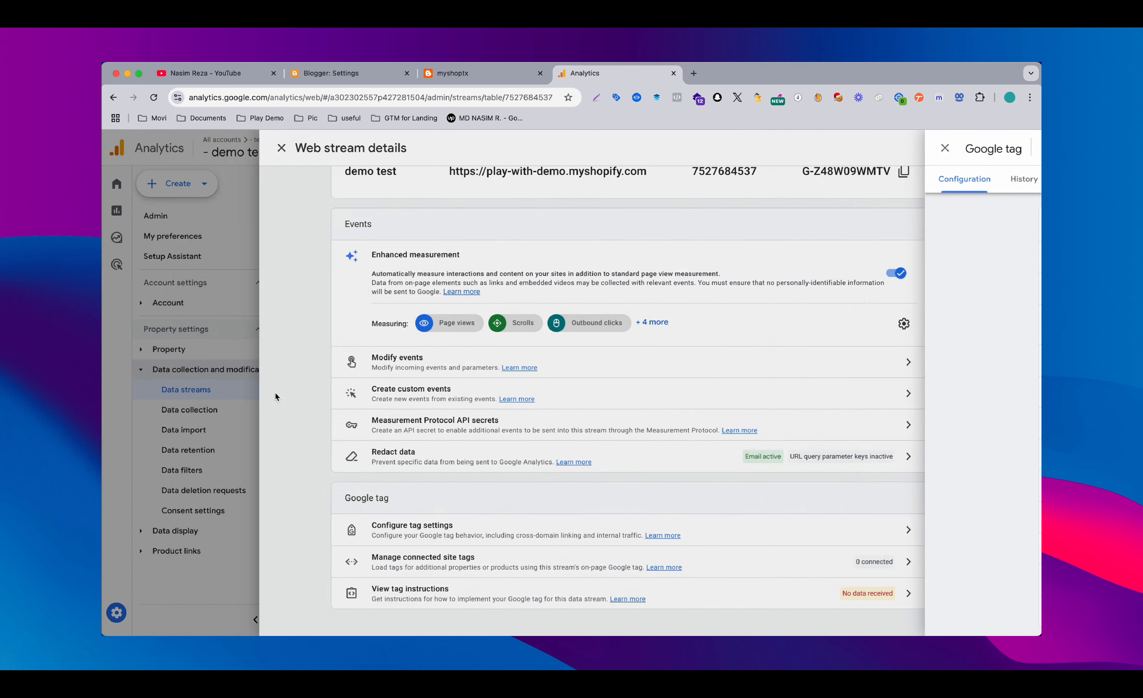
# Reopen the Google tag configuration of the demo test stream and expand its full settings list
pyautogui.scroll(2, 885, 187)
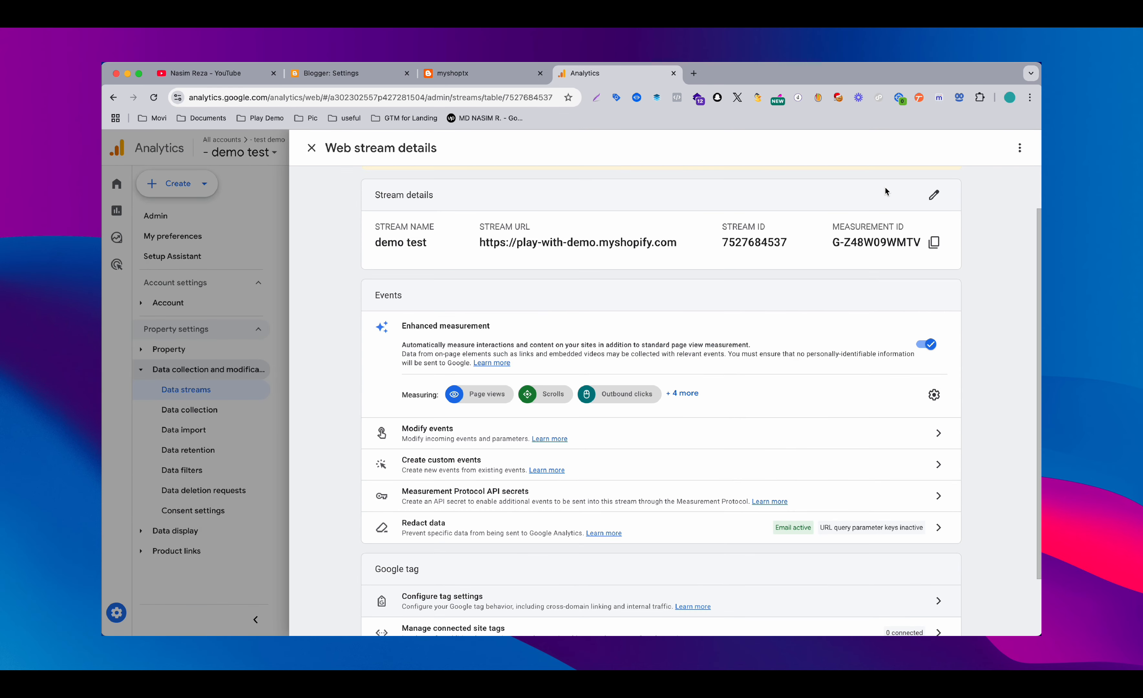
pyautogui.scroll(-2, 878, 289)
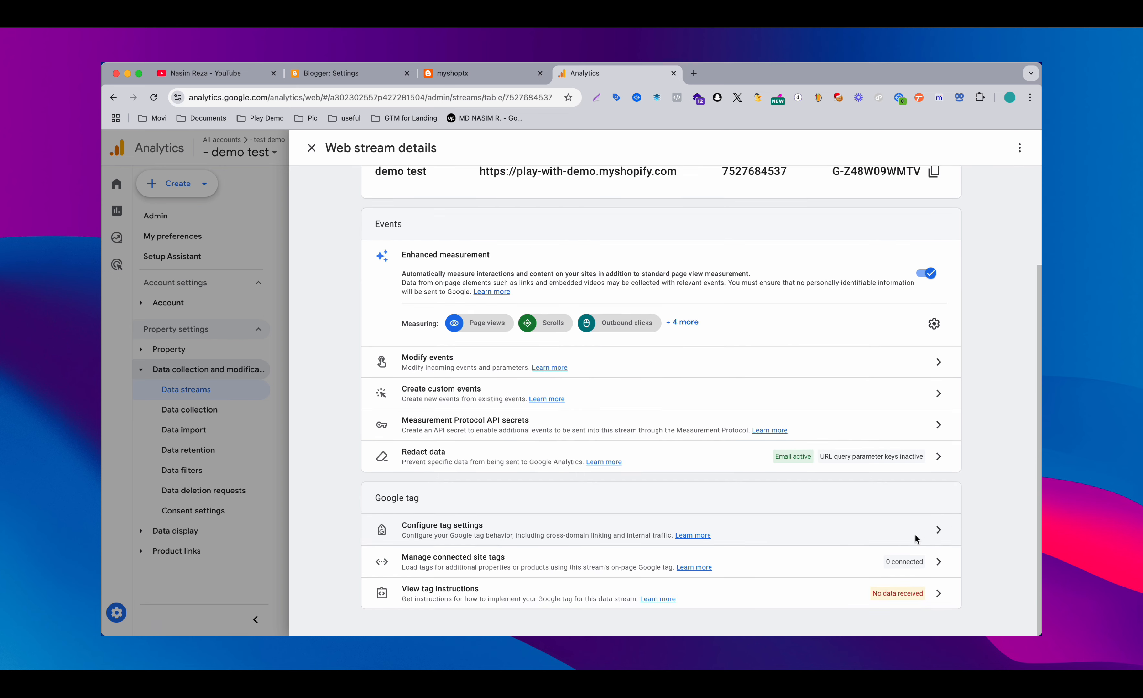
pyautogui.scroll(3, 750, 357)
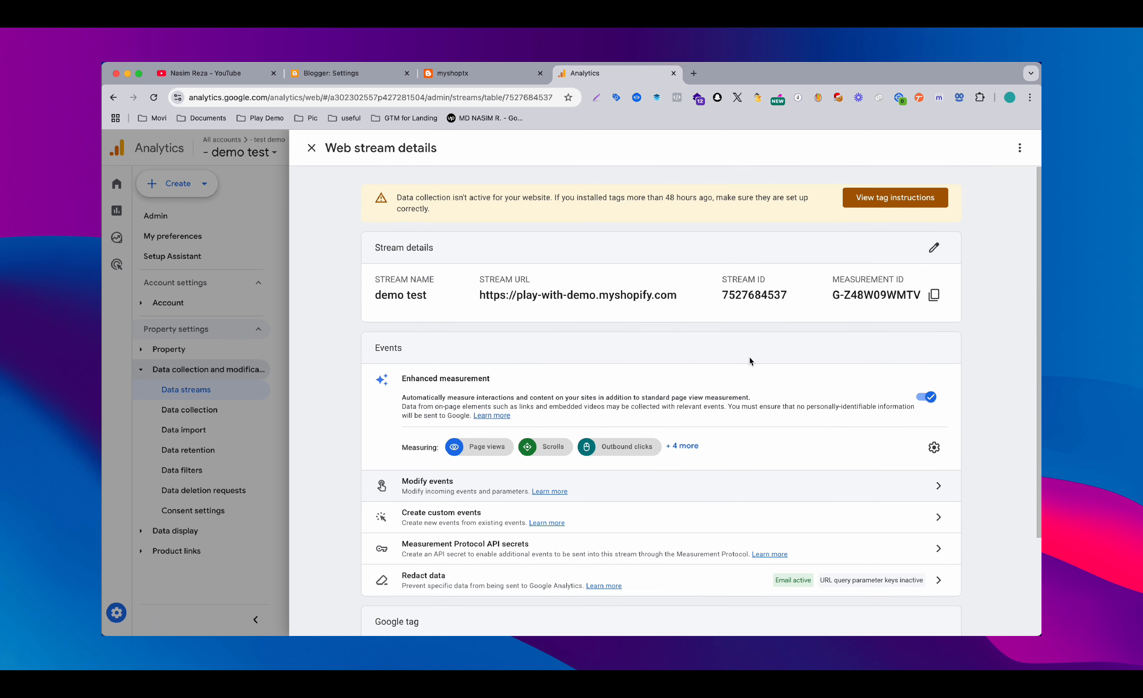
pyautogui.scroll(-3, 749, 361)
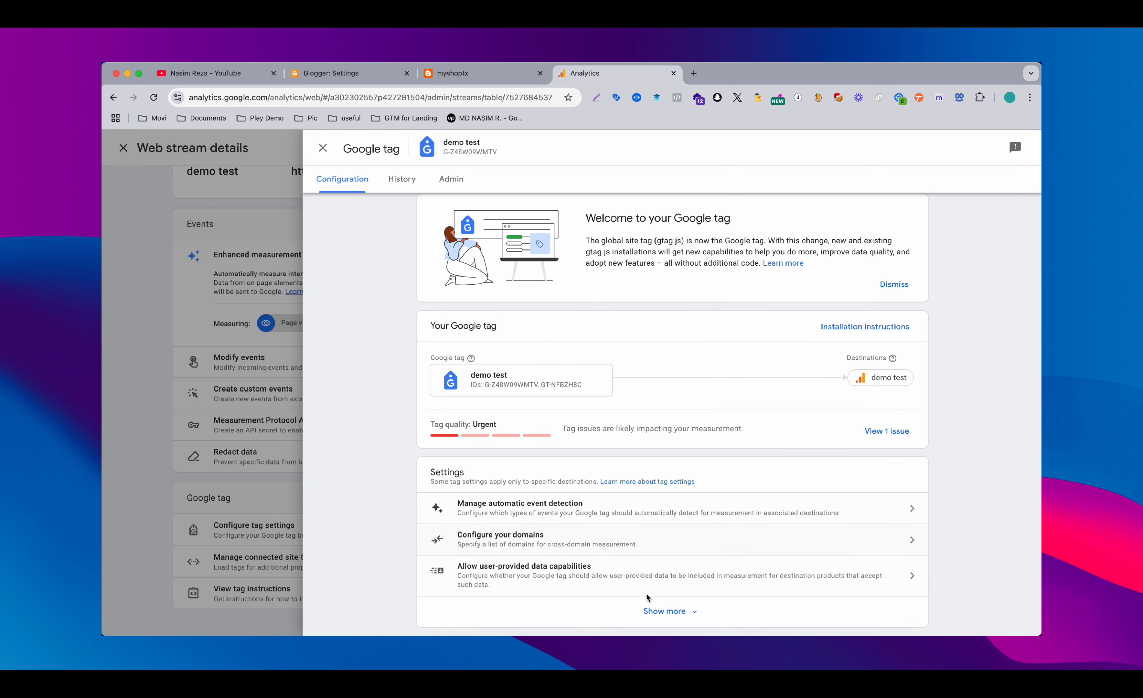
pyautogui.click(669, 610)
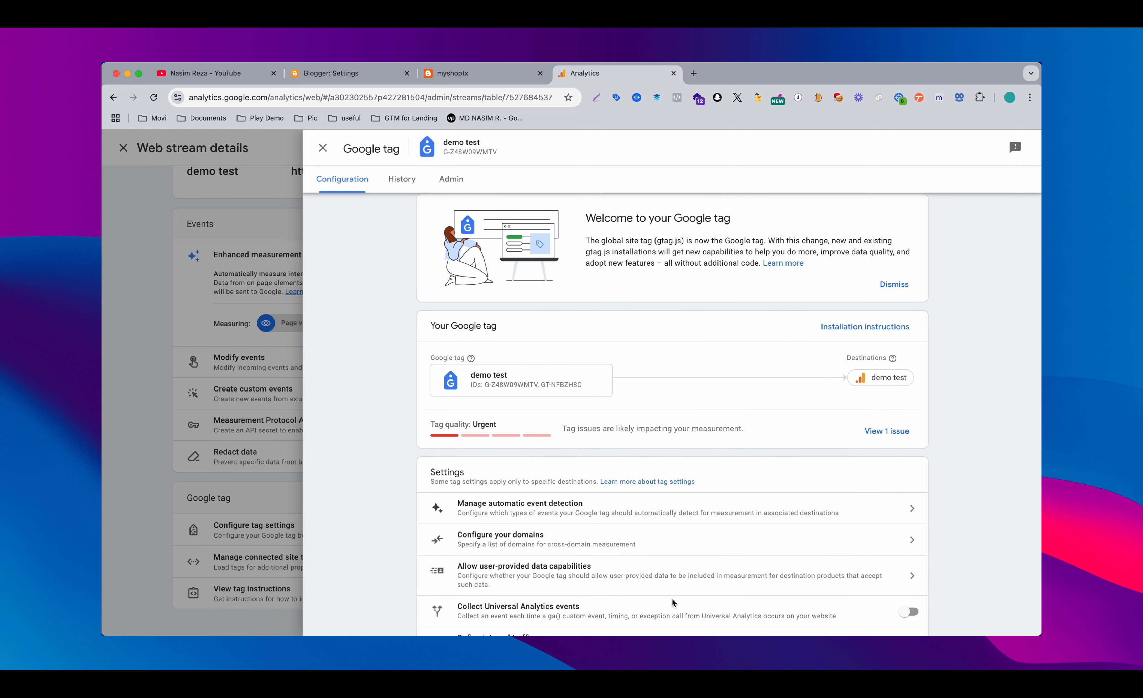
# Review the tag's cross-domain linking configuration and its automatic event detection options without changing them
pyautogui.click(554, 542)
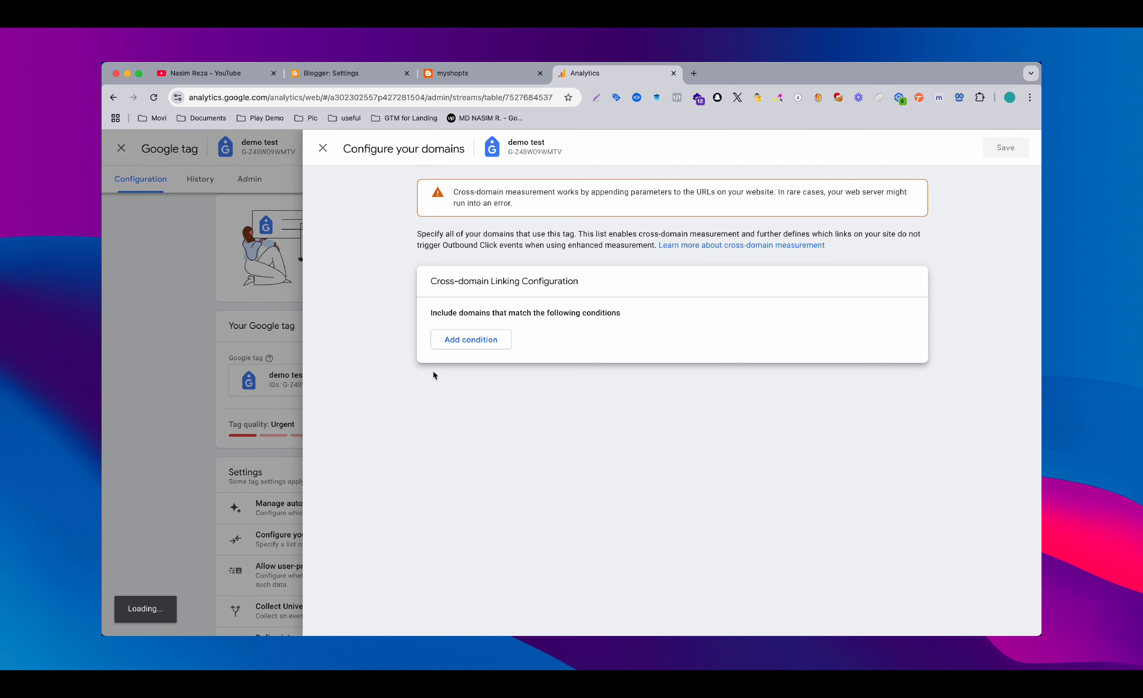
pyautogui.click(231, 349)
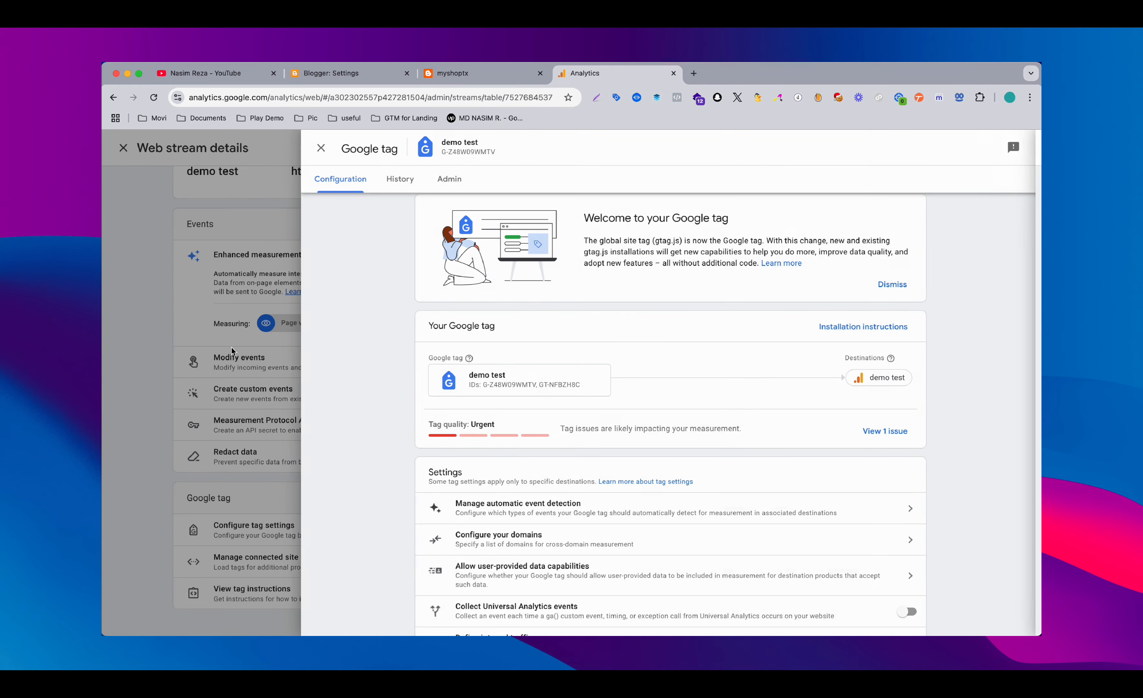
pyautogui.scroll(-5, 401, 453)
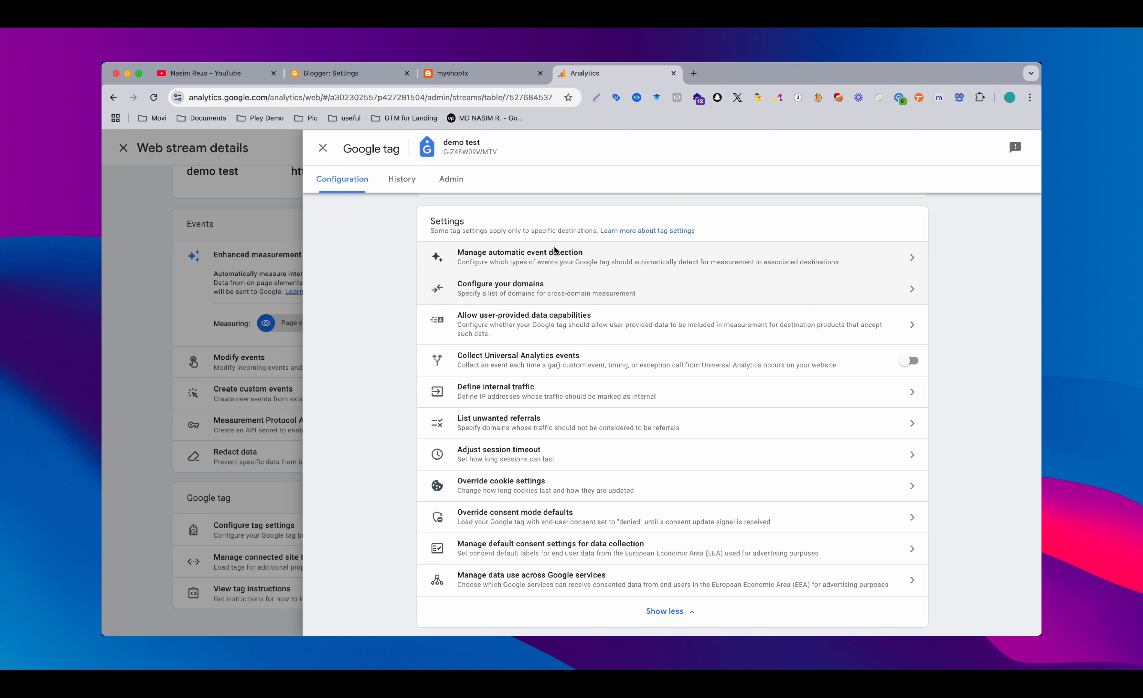
pyautogui.click(561, 261)
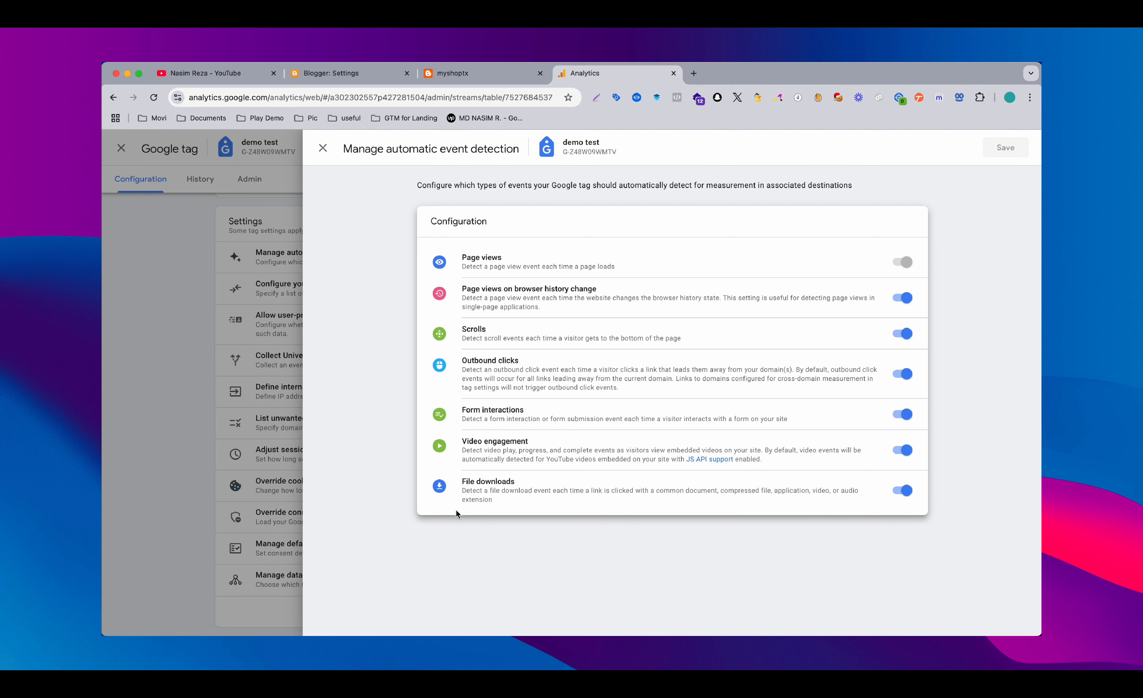
pyautogui.click(284, 402)
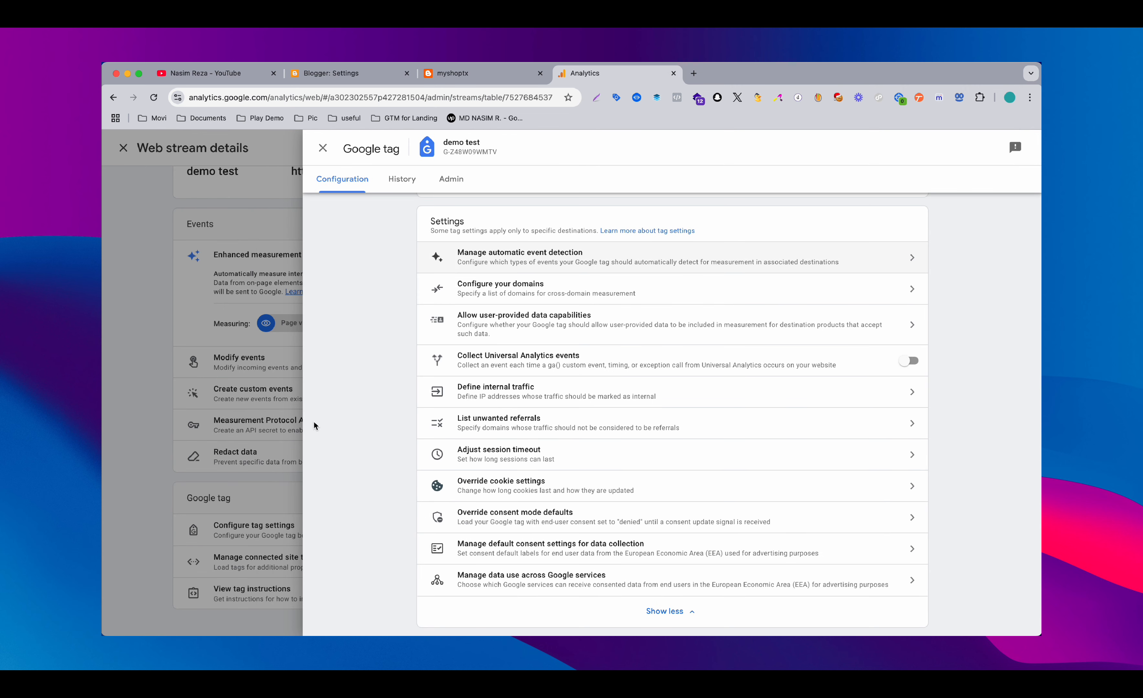
# Open the installation instructions of the demo test Google tag
pyautogui.scroll(2, 441, 359)
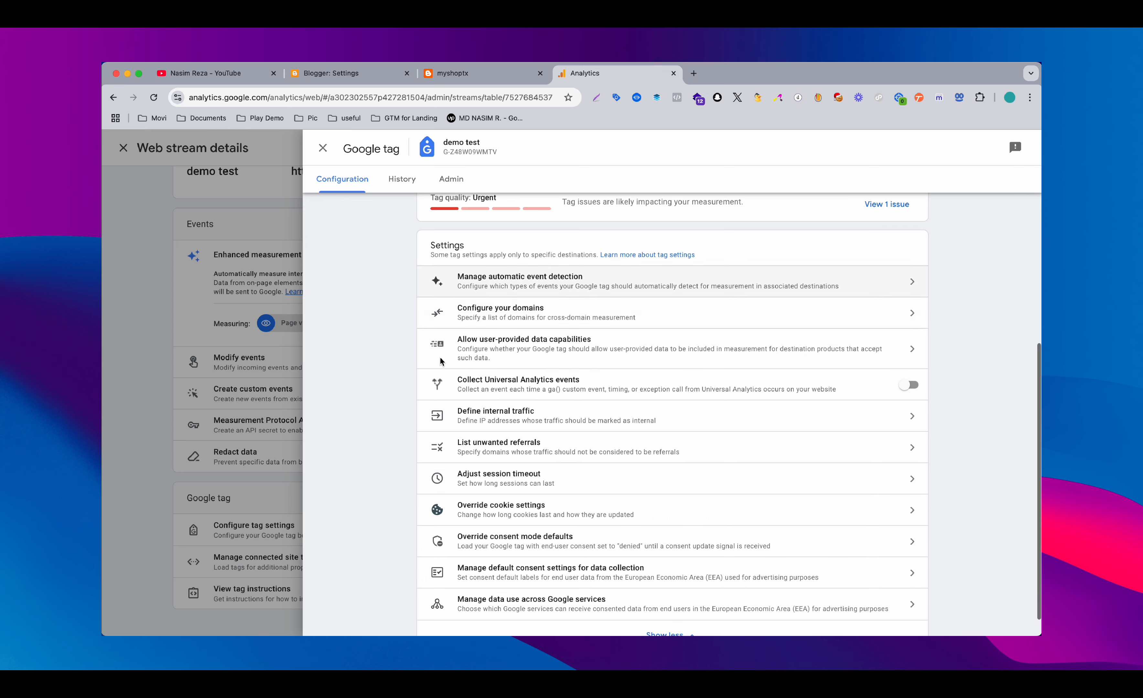
pyautogui.scroll(5, 441, 360)
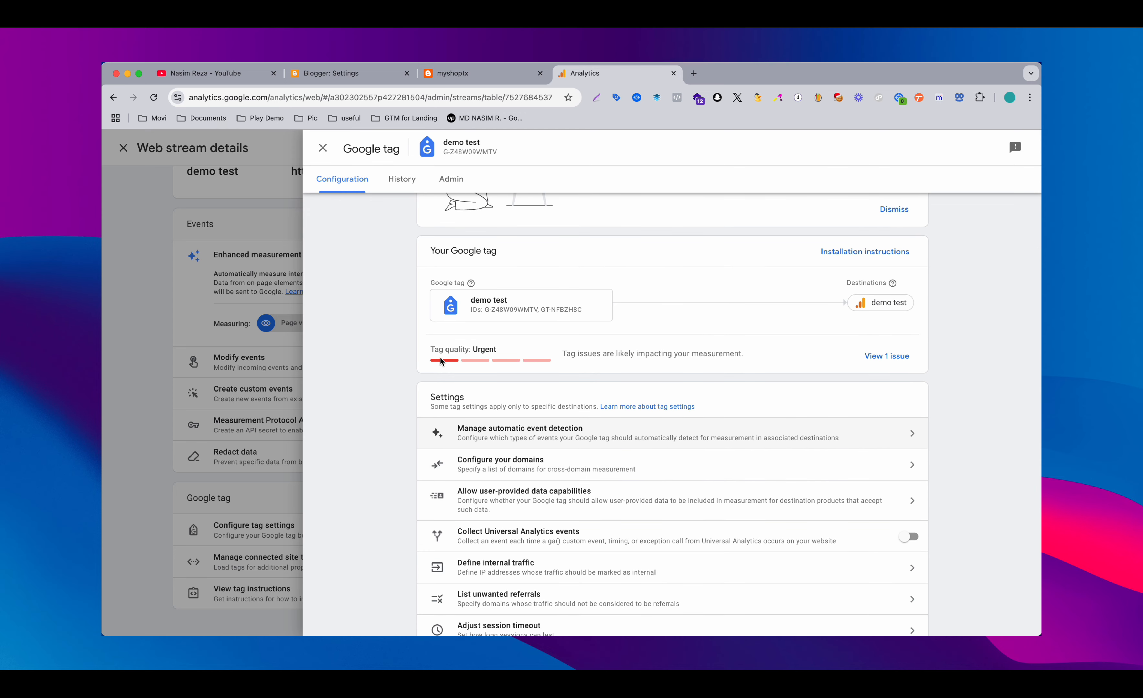
pyautogui.scroll(2, 441, 360)
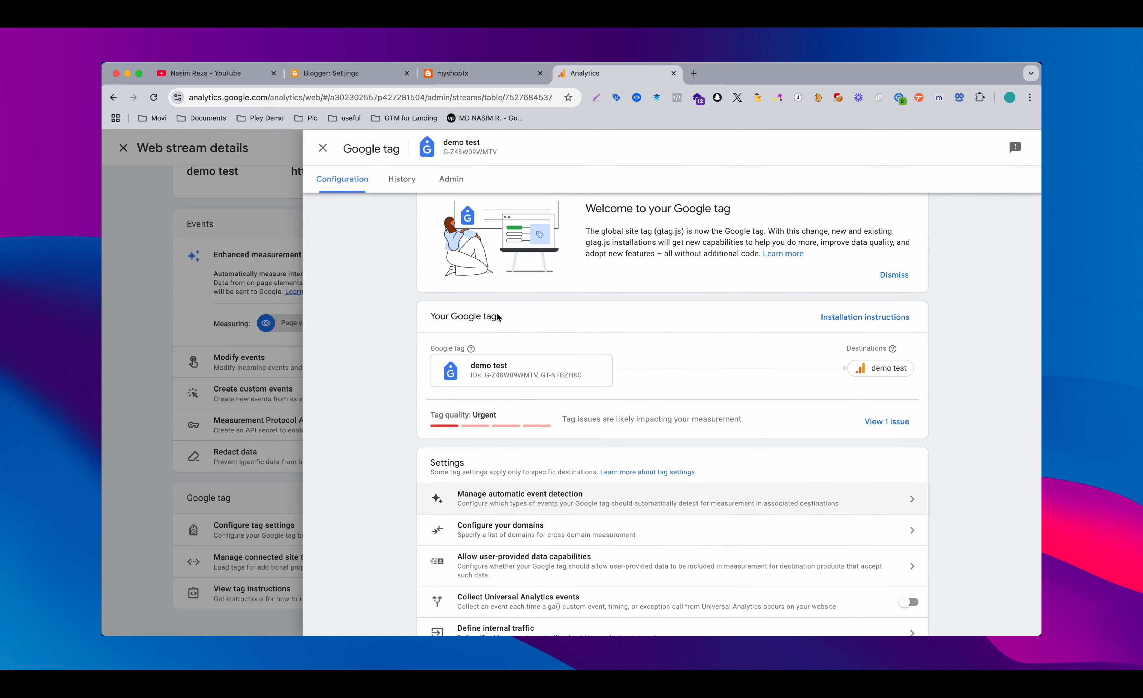
pyautogui.scroll(1, 498, 316)
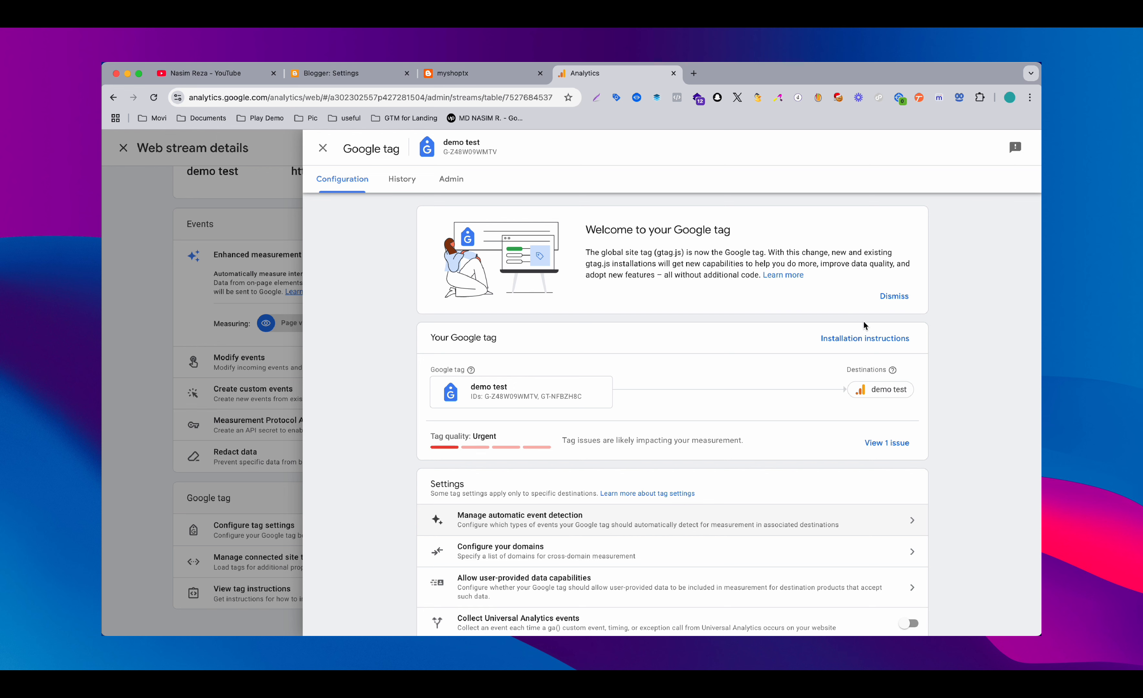
pyautogui.click(865, 338)
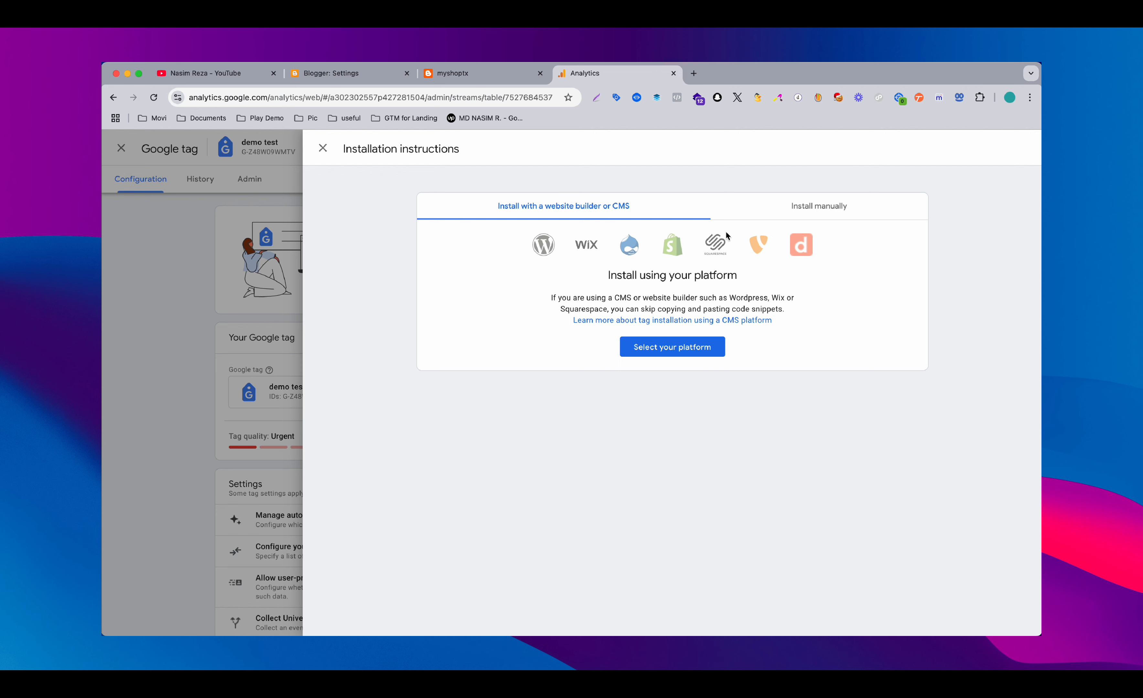
# Copy the manual-installation Google tag snippet, switch to Blogger, and open the myshoptx theme's HTML for editing
pyautogui.click(824, 210)
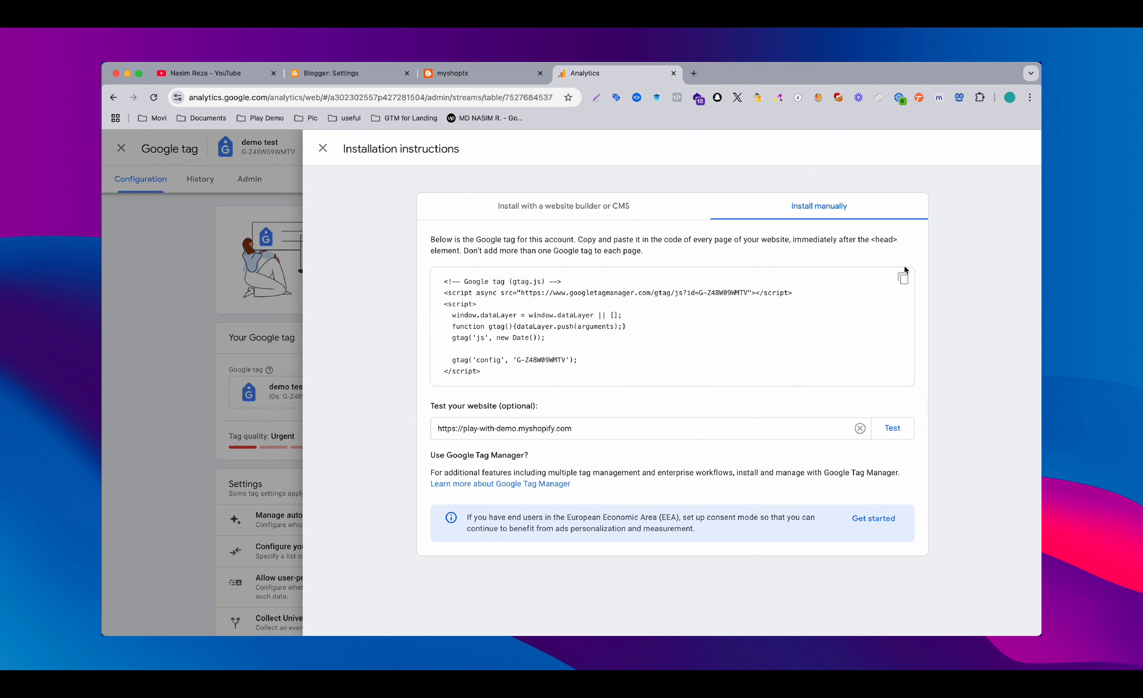
pyautogui.click(904, 279)
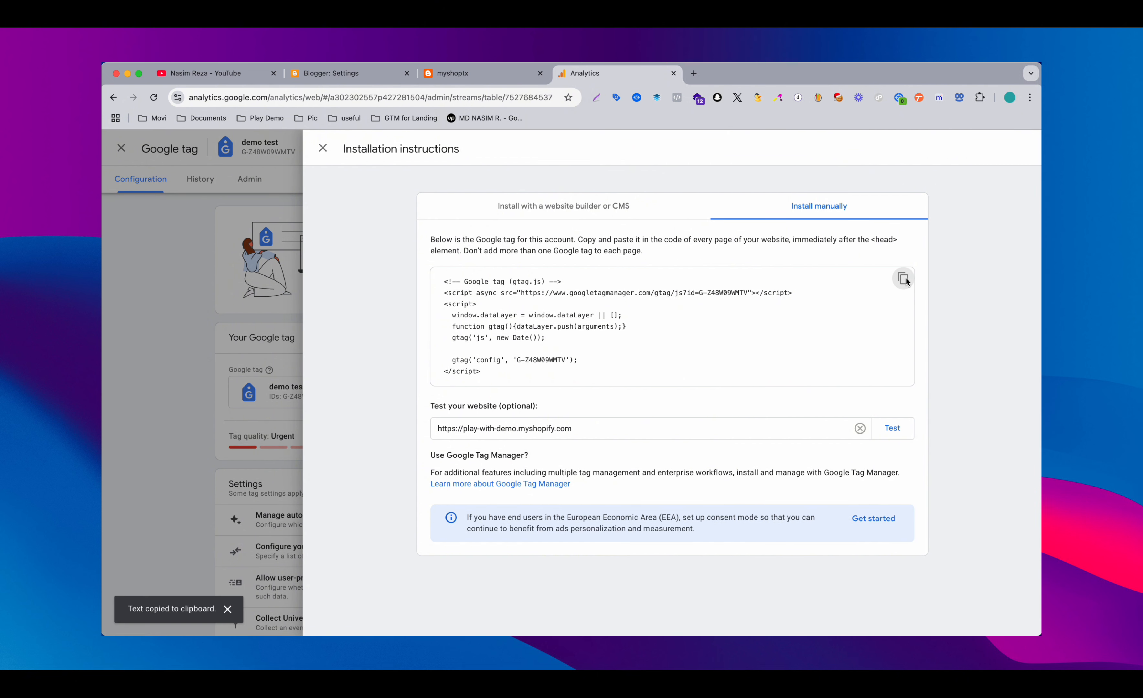
pyautogui.click(374, 74)
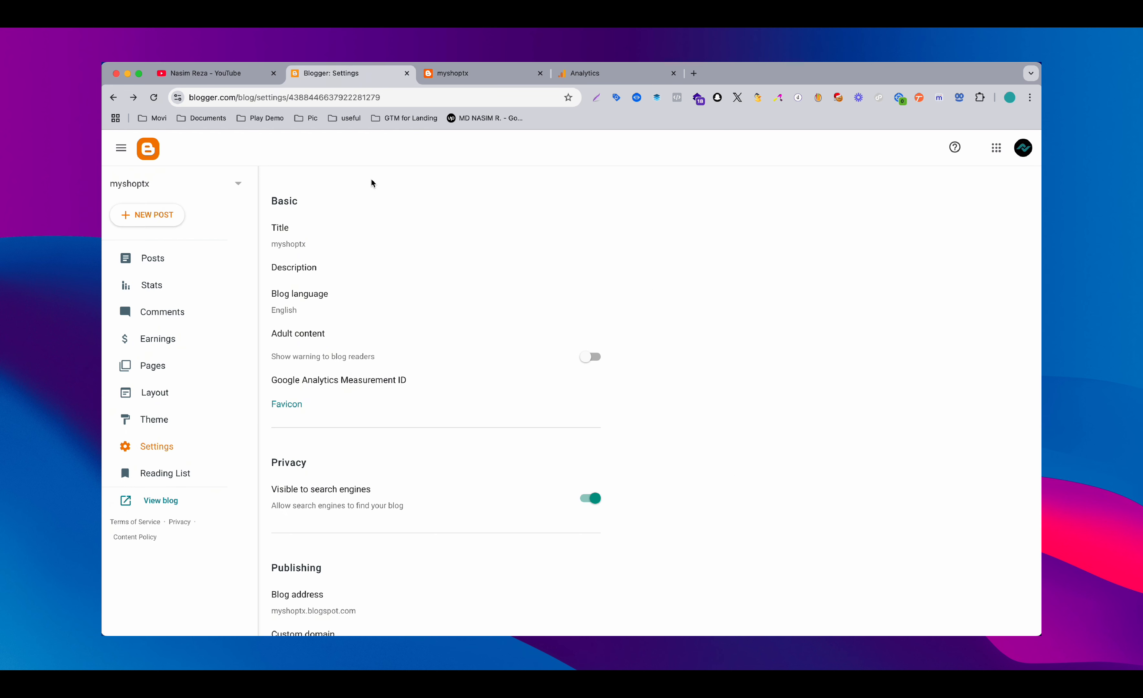
pyautogui.scroll(-2, 373, 183)
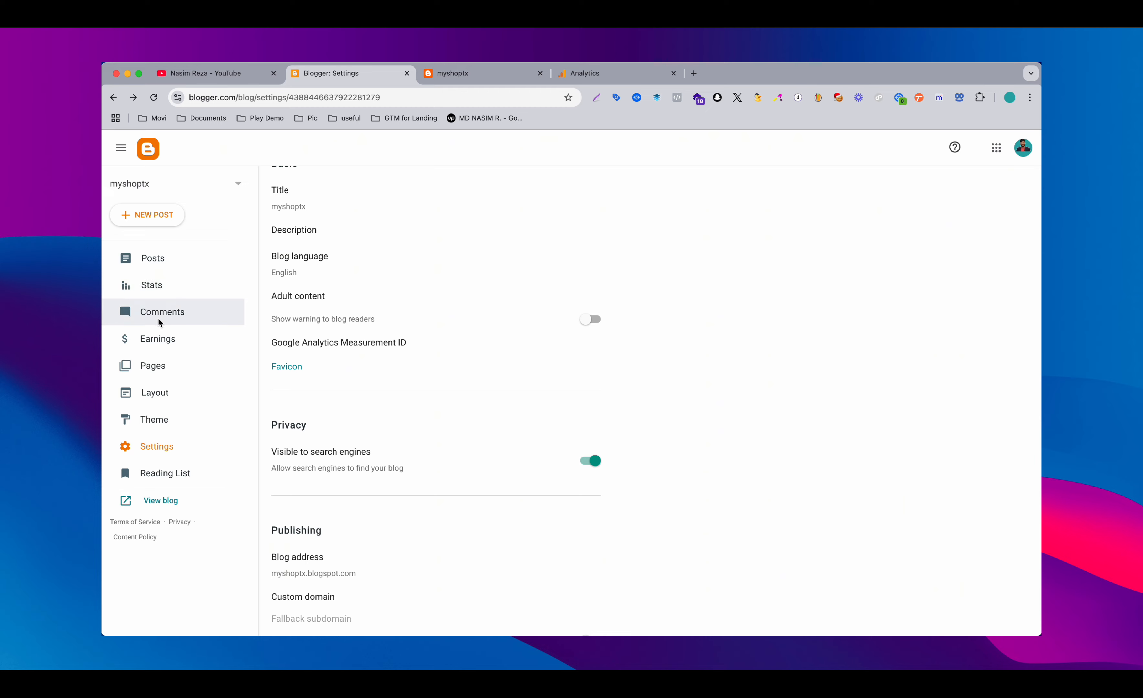
pyautogui.click(160, 421)
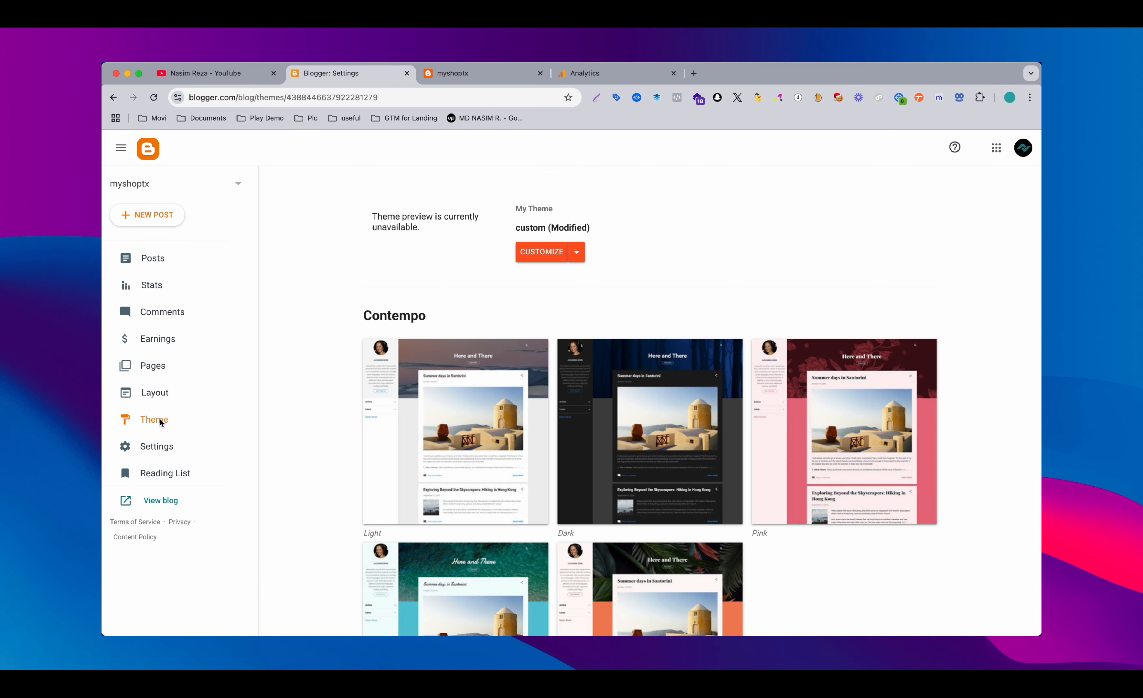
pyautogui.click(578, 257)
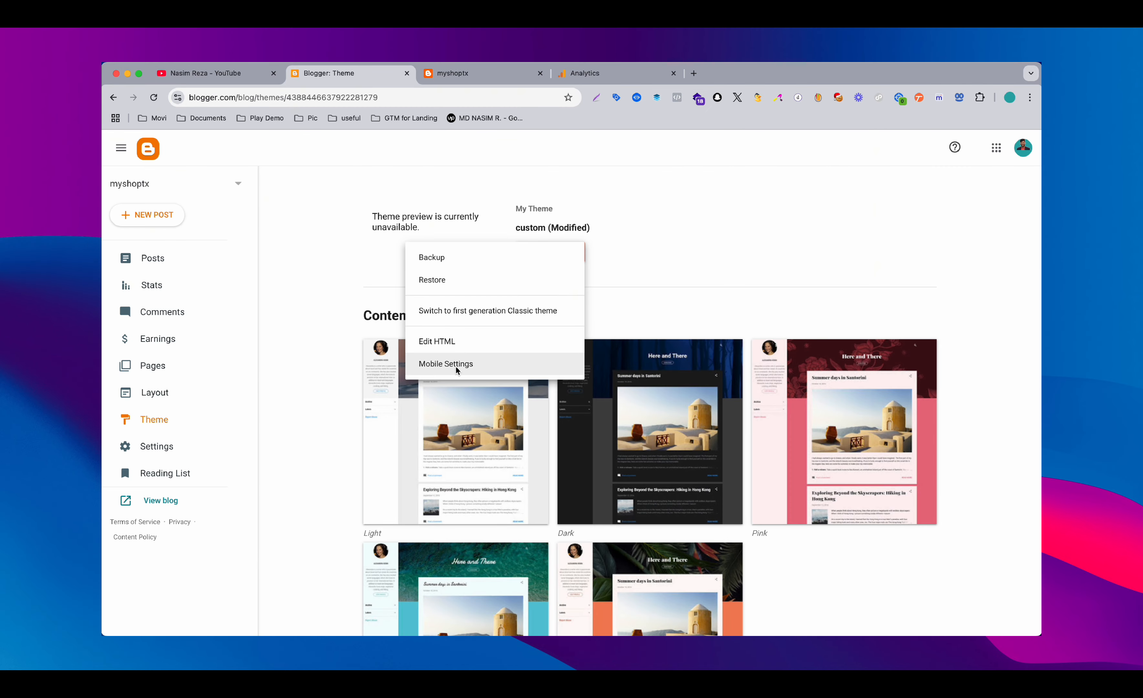
pyautogui.click(457, 343)
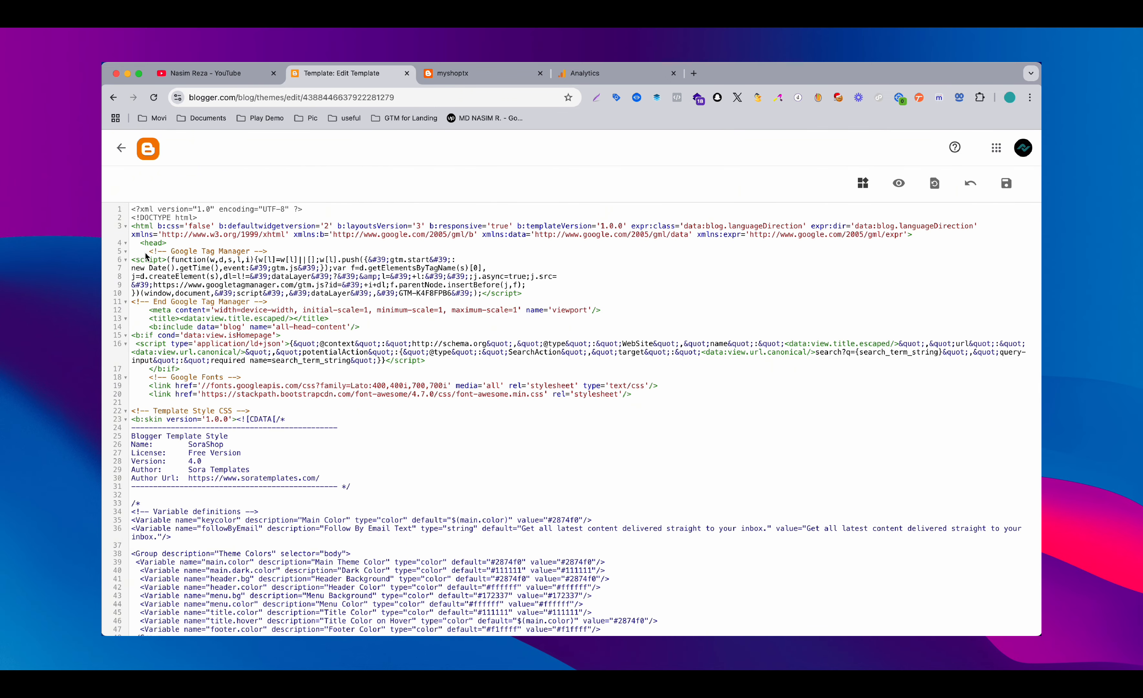
# Paste the copied Google tag snippet between the opening head tag and the Google Tag Manager code, with blank lines around it
pyautogui.moveTo(146, 253); pyautogui.dragTo(403, 304)
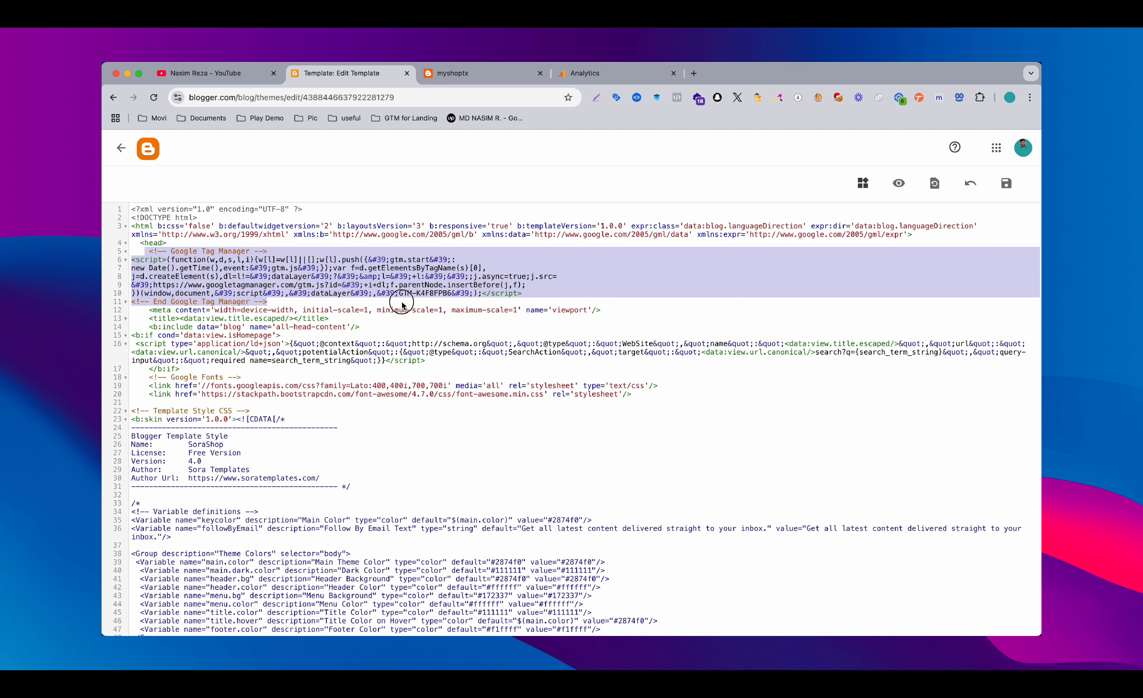
pyautogui.click(233, 240)
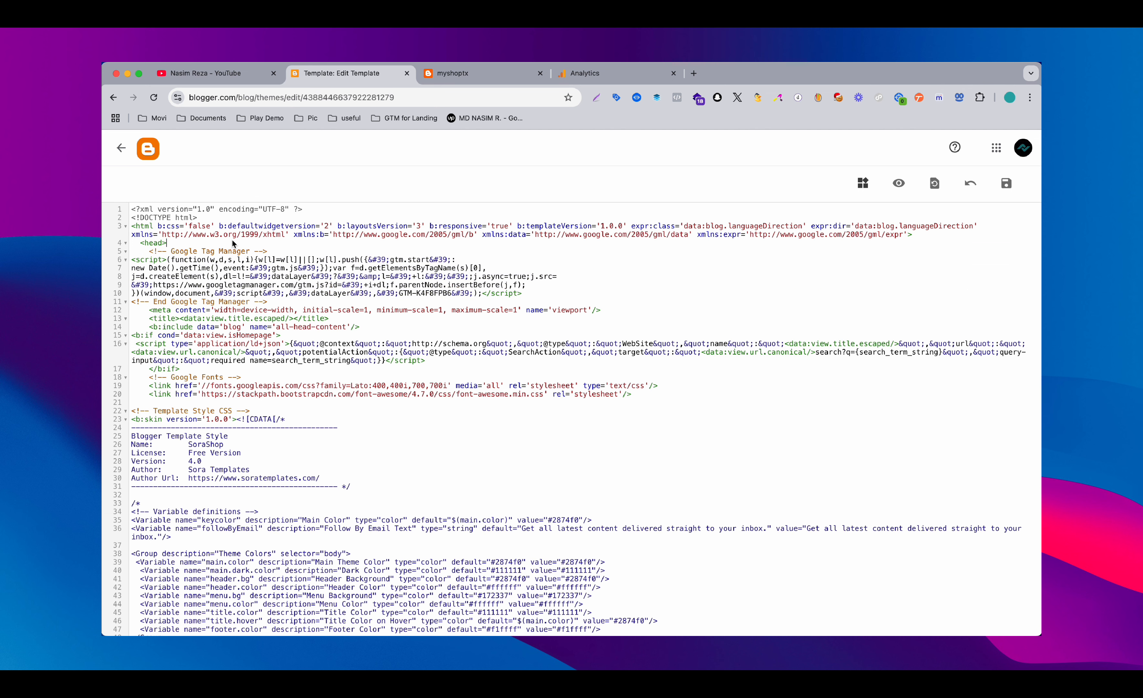
pyautogui.press('Return')
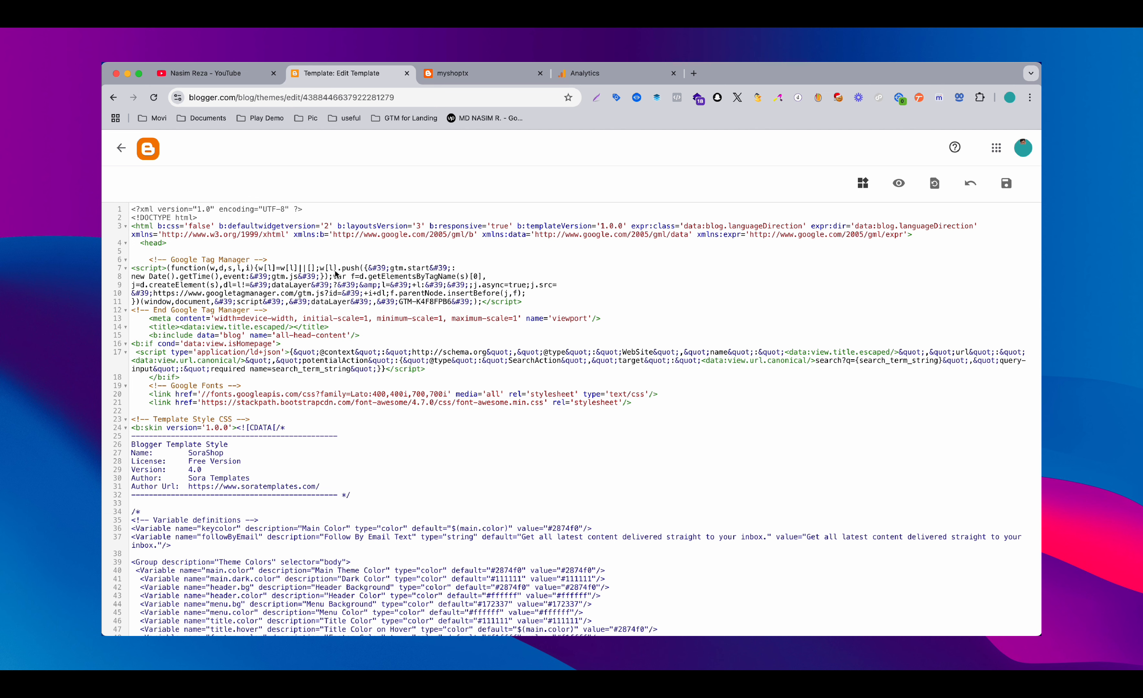
pyautogui.press('super+v')
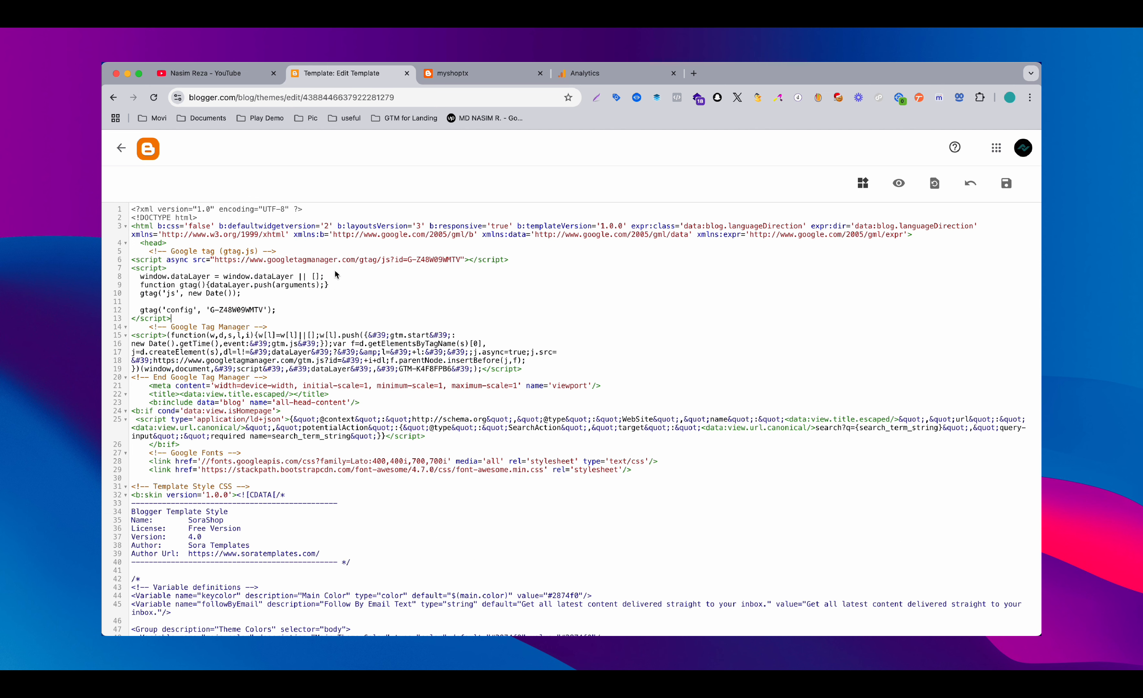
pyautogui.press('Return')
pyautogui.press('Return')
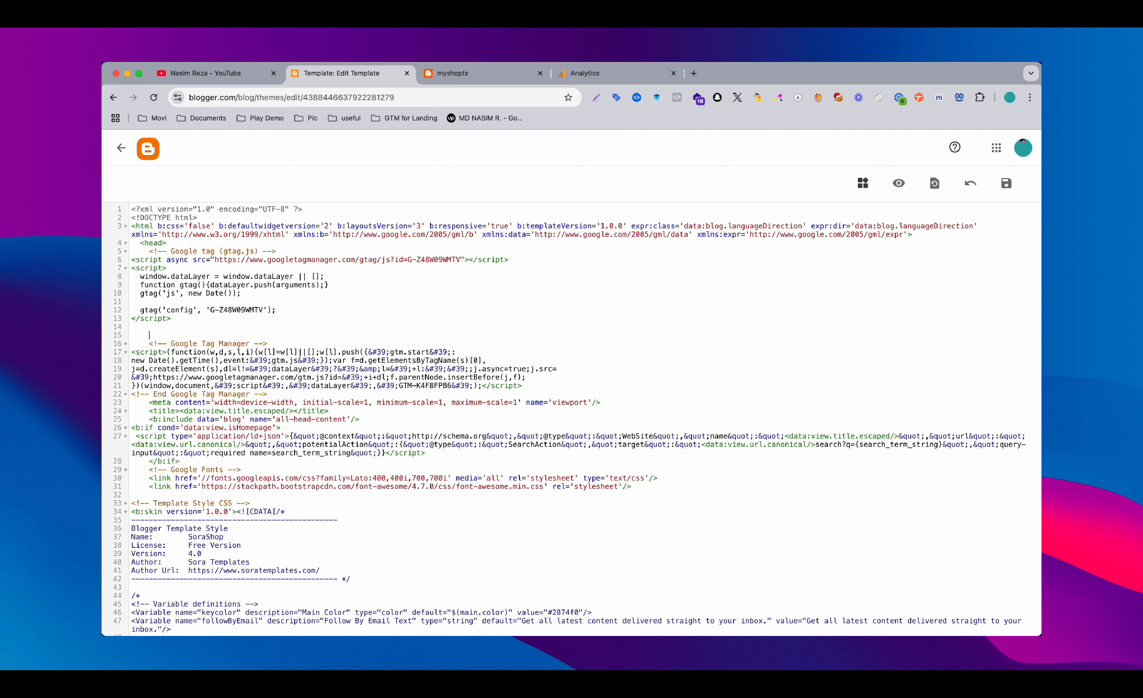
pyautogui.click(197, 247)
pyautogui.press('Return')
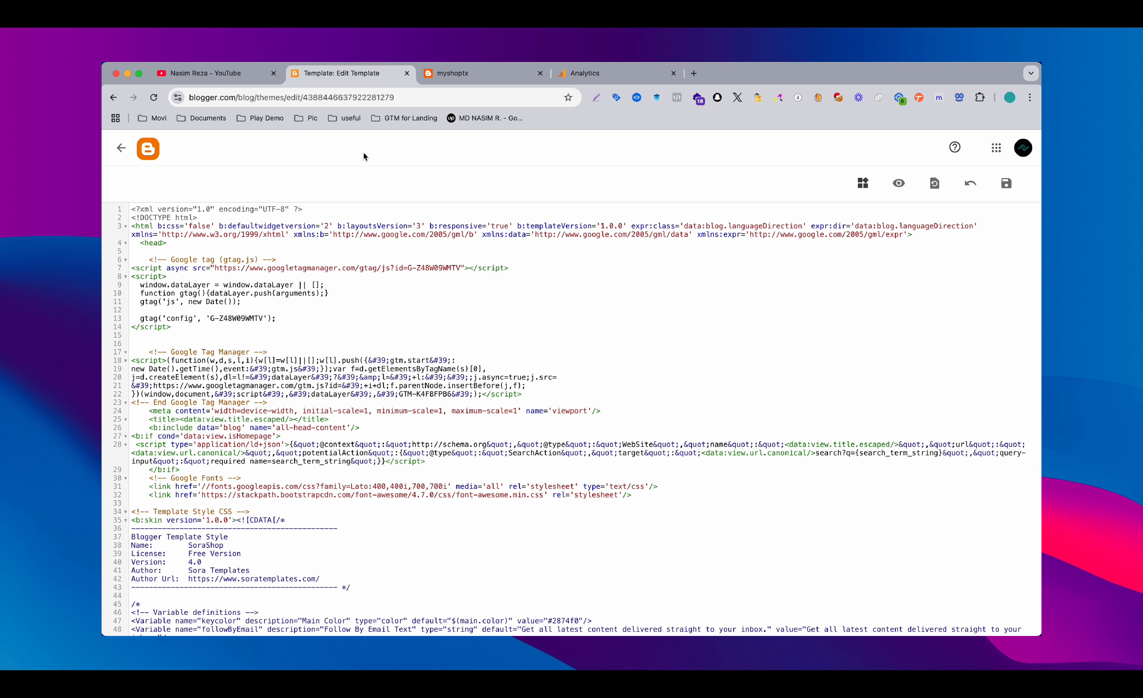
# Recheck the manual installation instructions in Google Analytics and save the edited theme HTML in Blogger
pyautogui.hotkey('ctrl', 'Tab')
pyautogui.hotkey('ctrl', 'Tab')
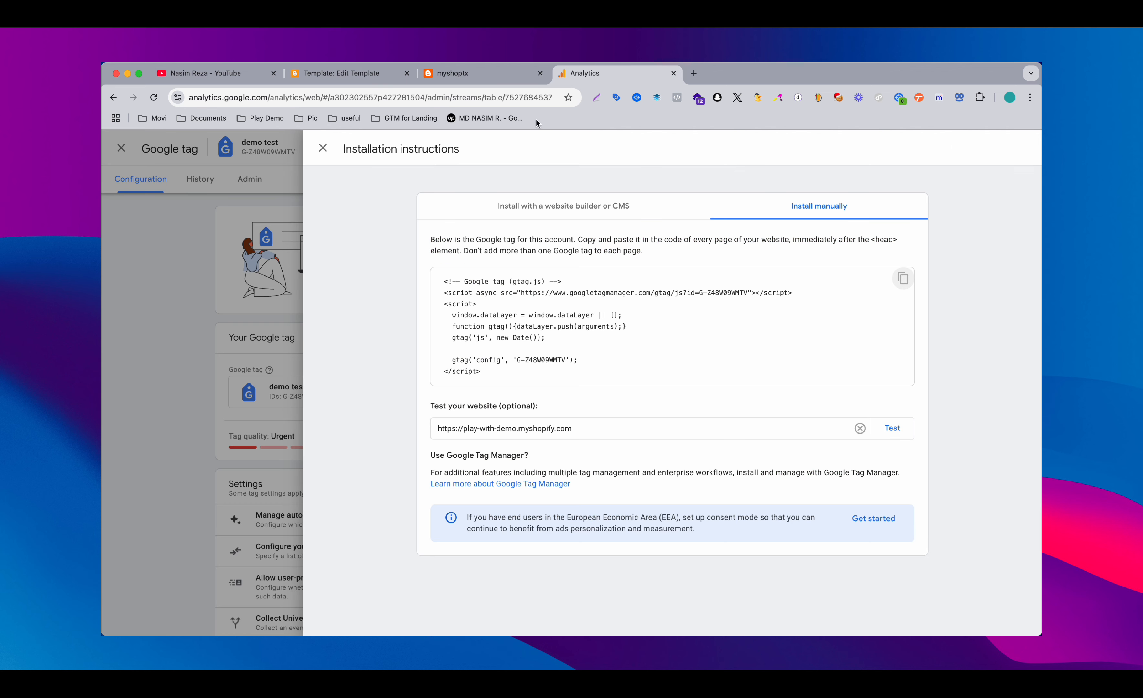
pyautogui.click(357, 74)
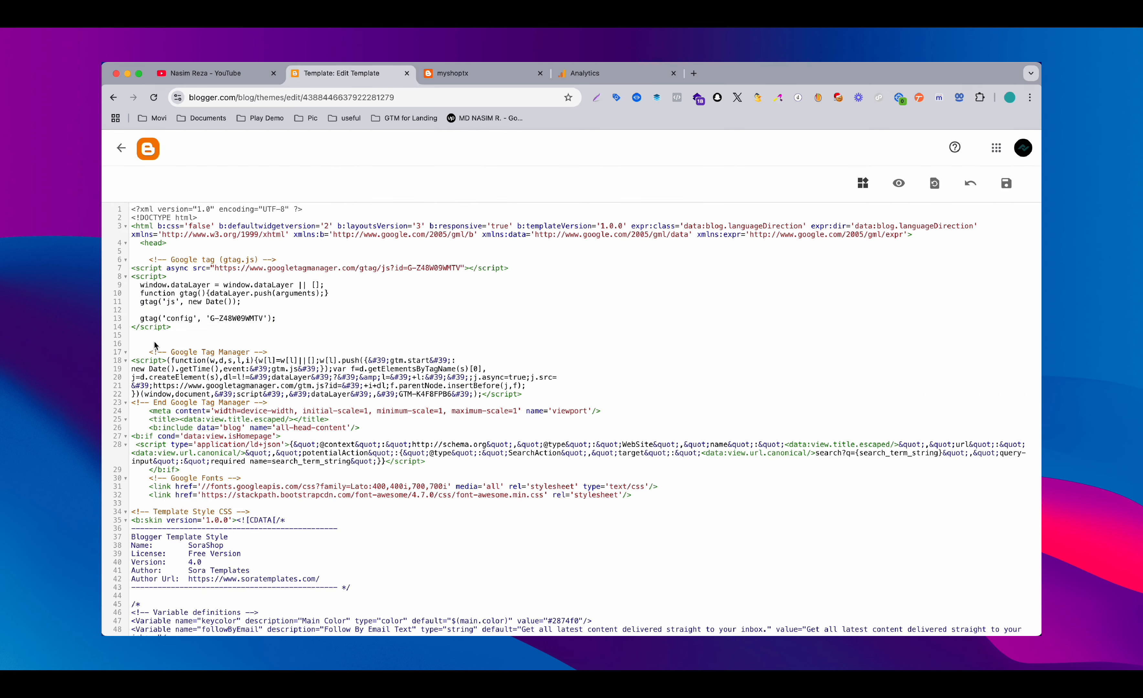
pyautogui.click(1005, 181)
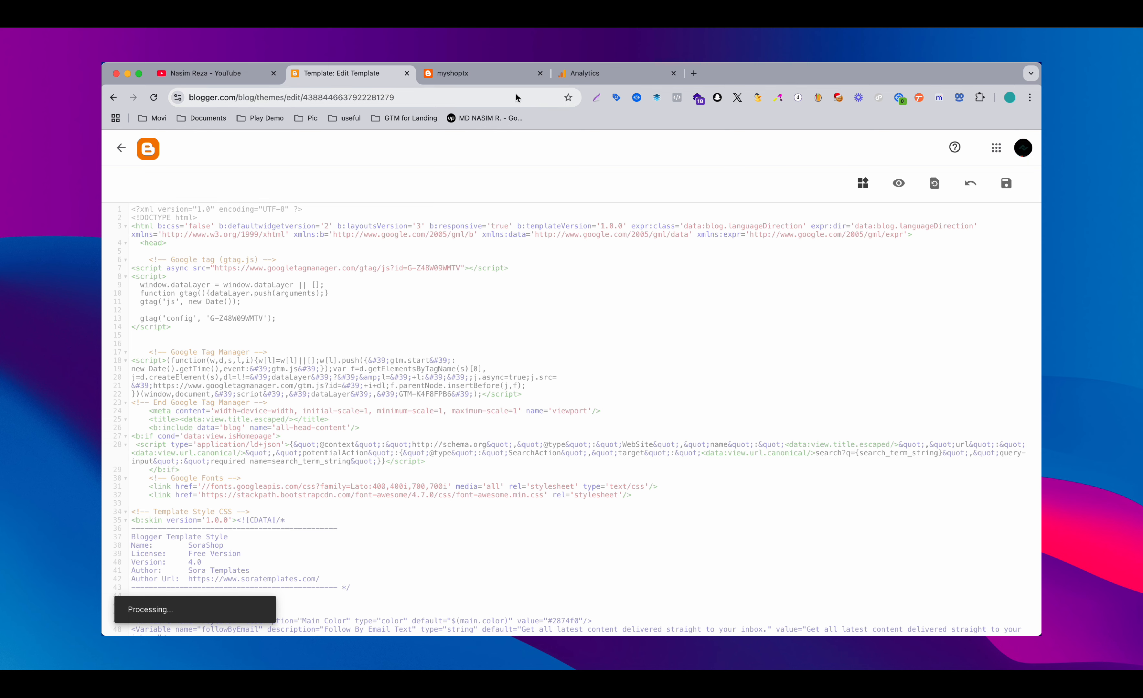
# Return to the demo test web stream details in Google Analytics and copy the measurement ID
pyautogui.click(573, 73)
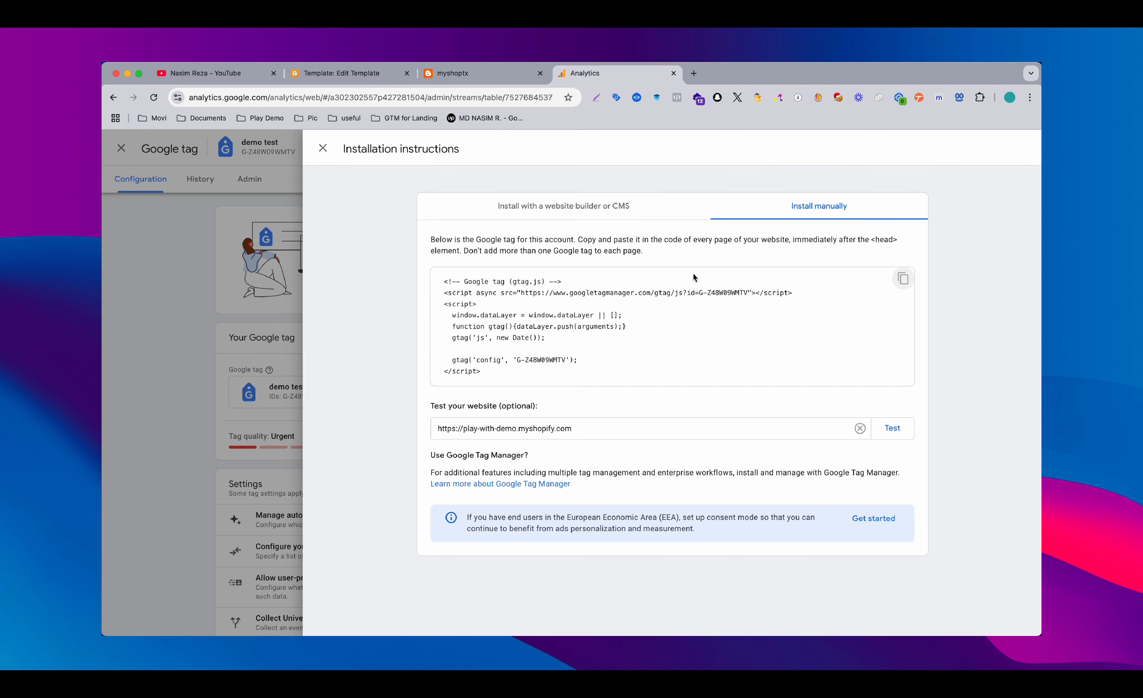
pyautogui.click(235, 296)
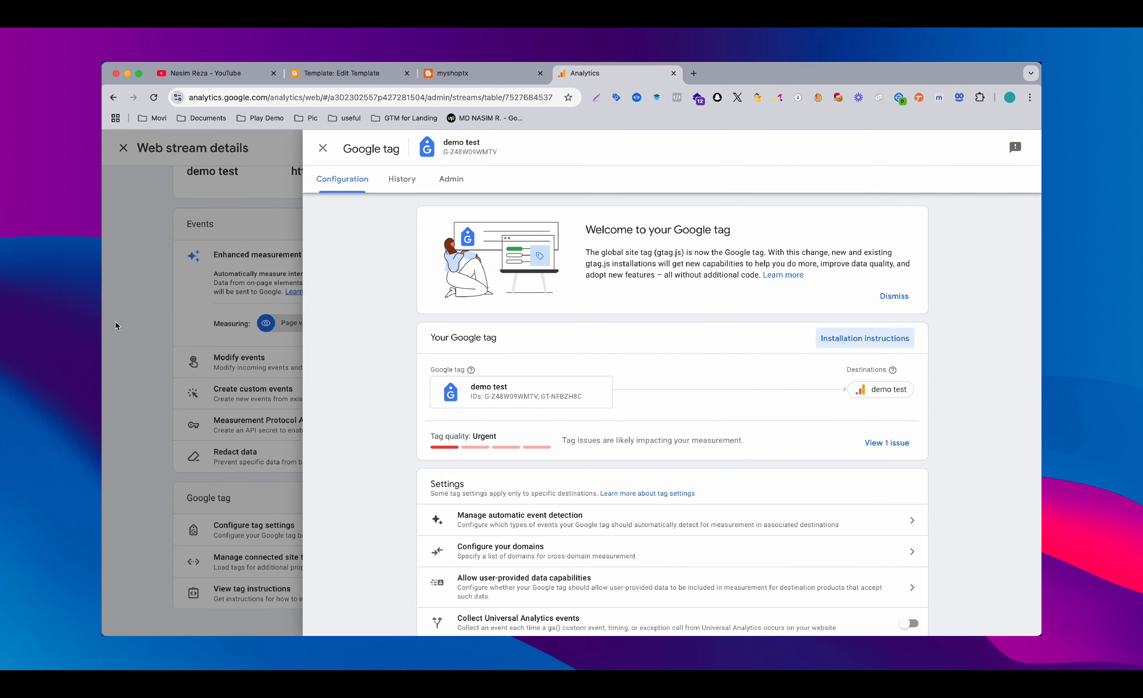
pyautogui.click(116, 321)
pyautogui.scroll(3, 891, 213)
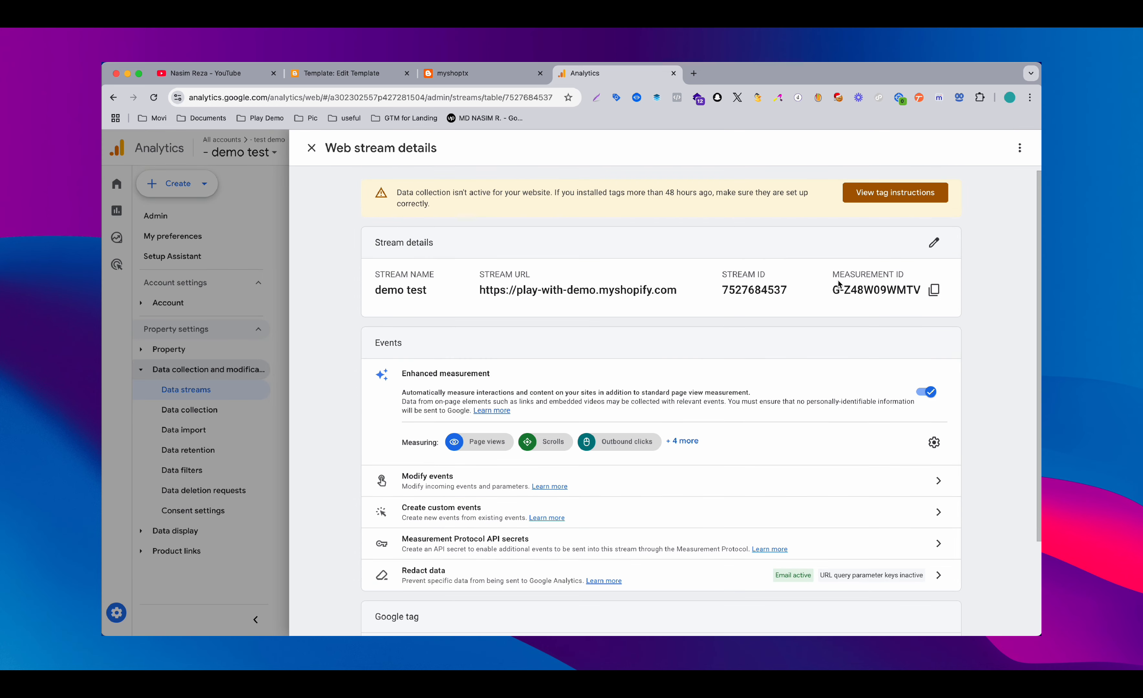
pyautogui.click(934, 291)
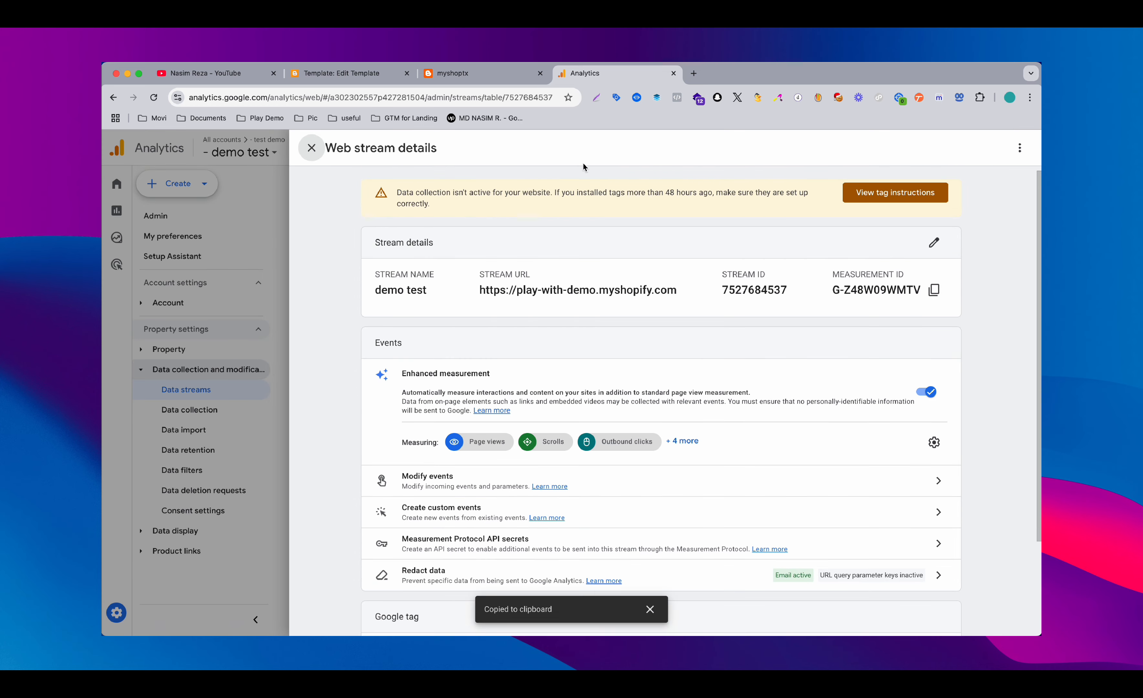
# In Blogger's basic settings for myshoptx, set the Google Analytics Measurement ID to G-Z48W09WMTV and save it
pyautogui.click(469, 74)
pyautogui.click(320, 79)
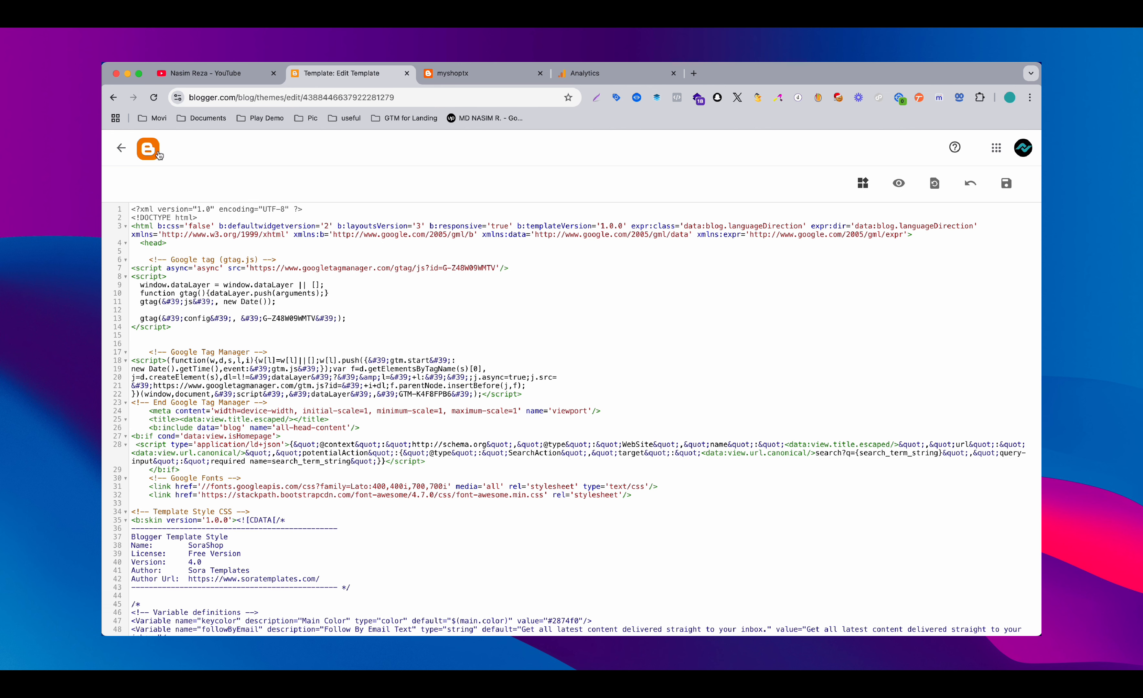
pyautogui.click(122, 148)
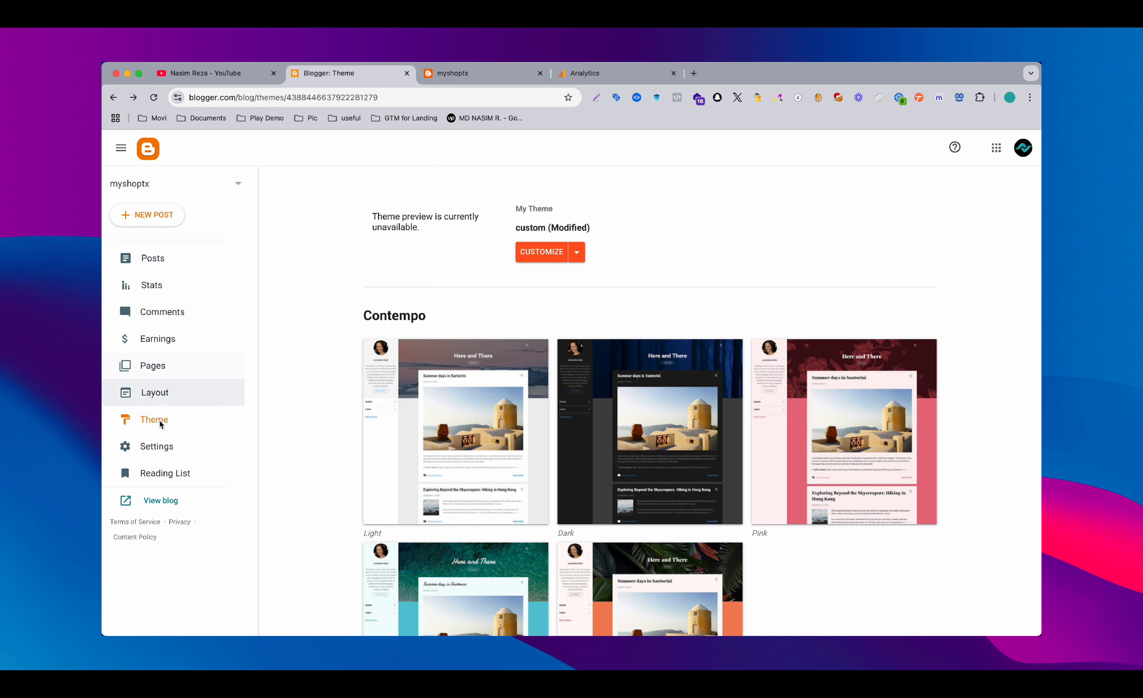
pyautogui.click(153, 460)
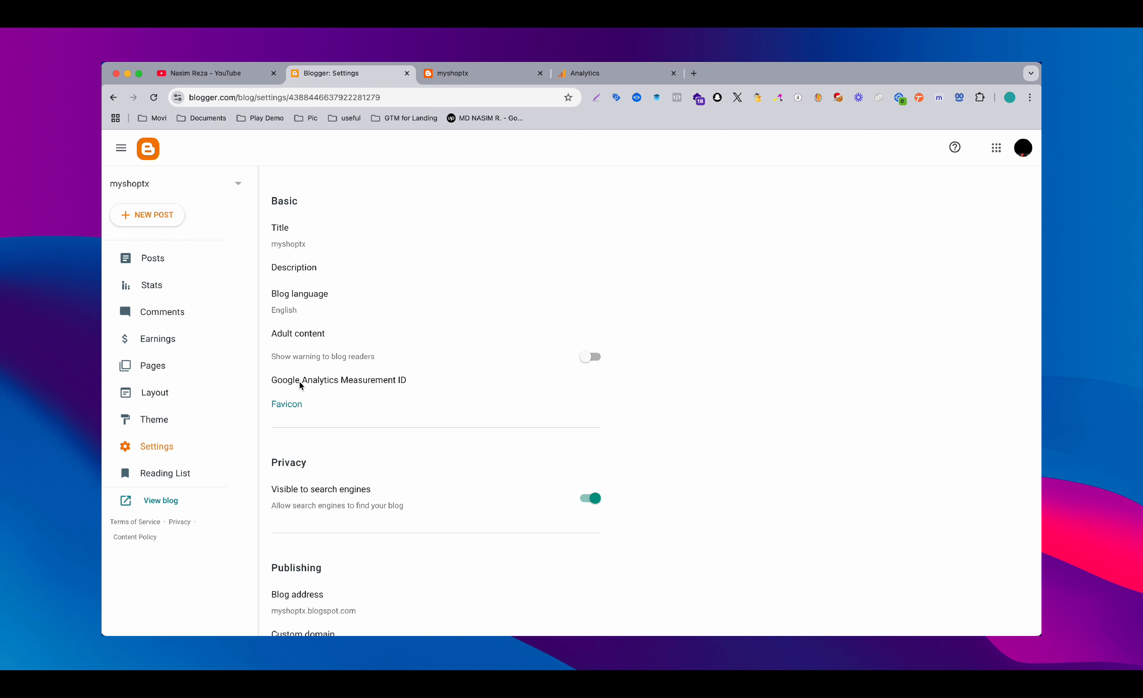
pyautogui.click(383, 381)
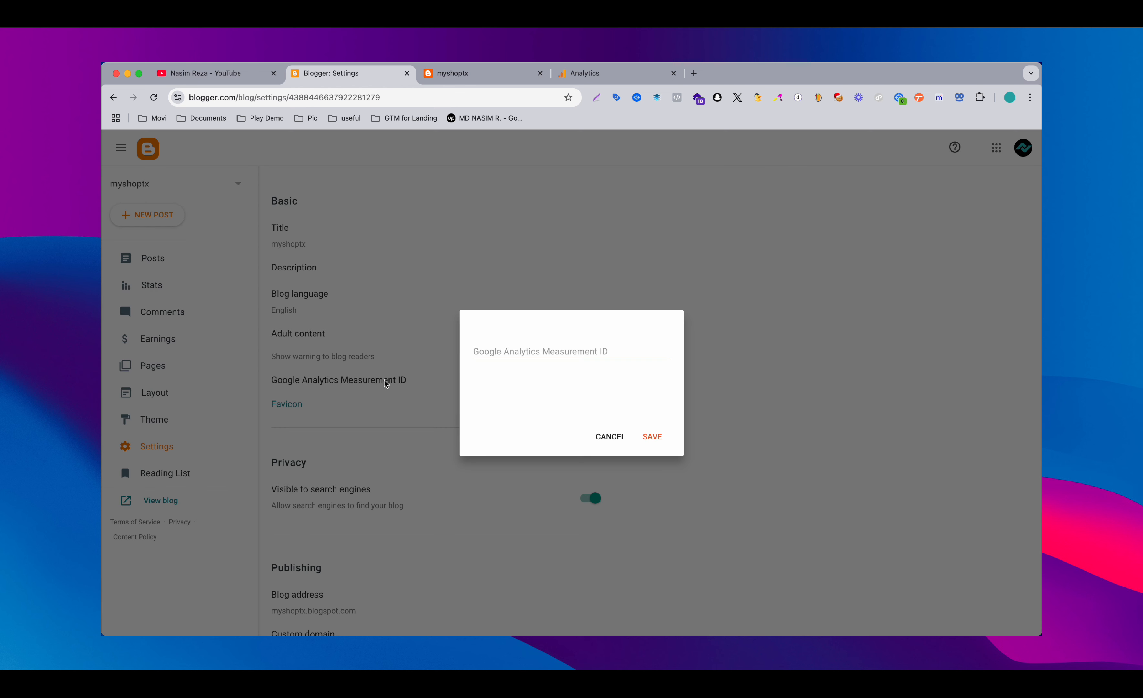
pyautogui.click(513, 352)
pyautogui.press('super+v')
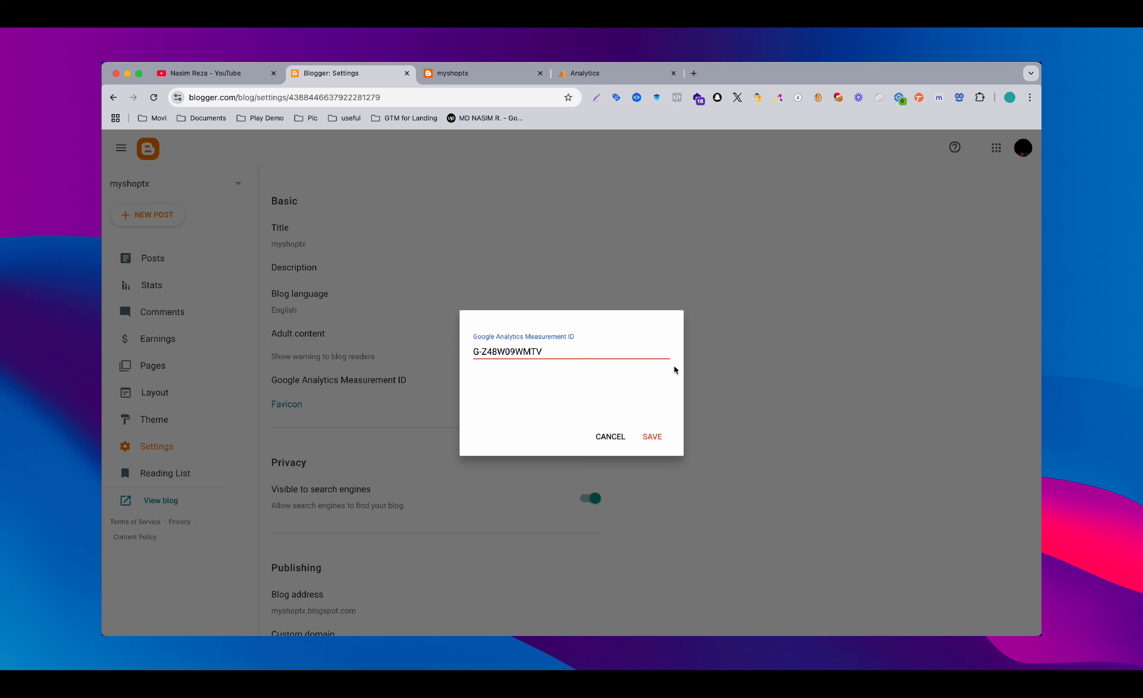
pyautogui.click(658, 437)
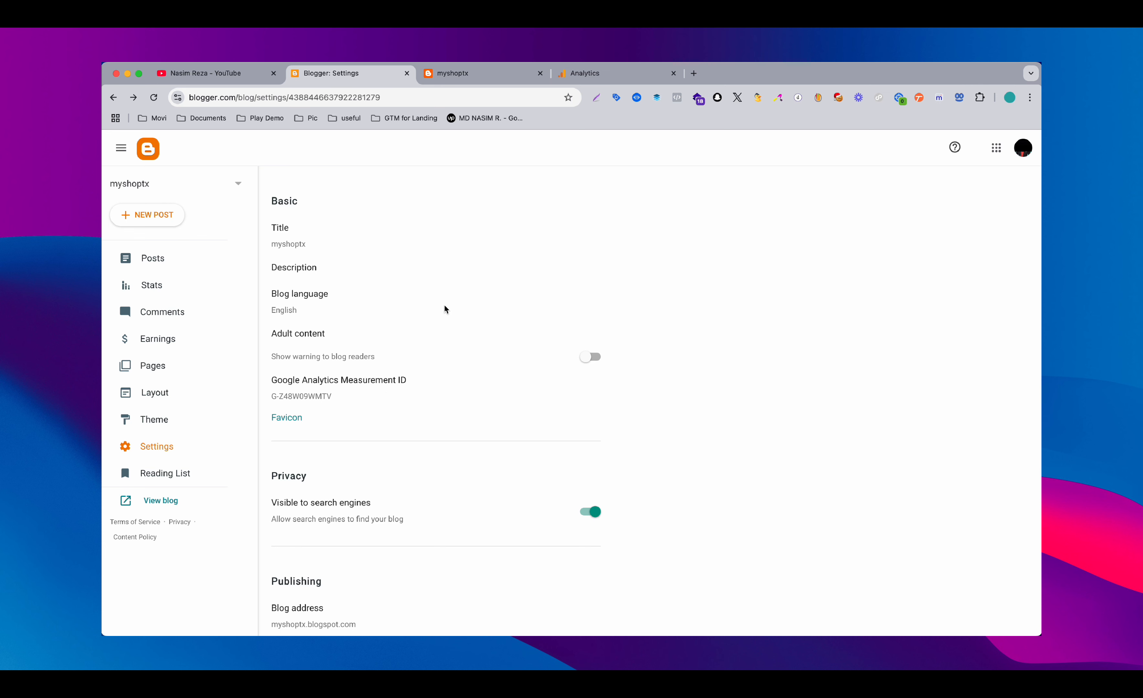
# Open the play-with-demo container in Google Tag Manager in a new browser tab and copy its head installation snippet
pyautogui.click(257, 122)
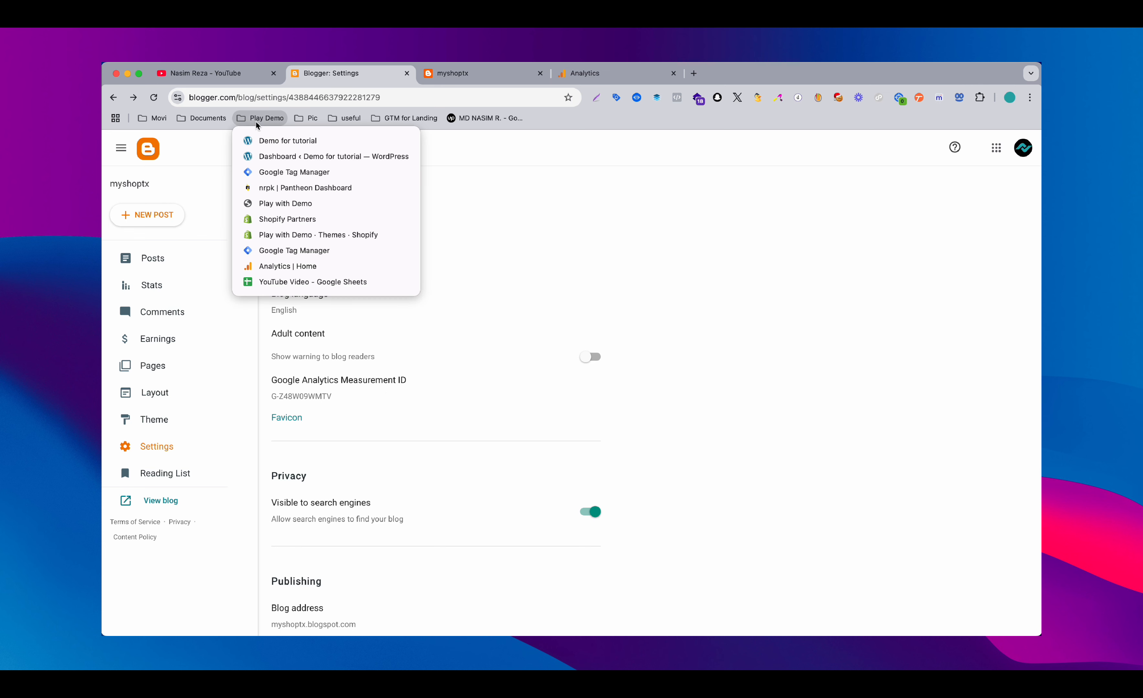
pyautogui.rightClick(267, 257)
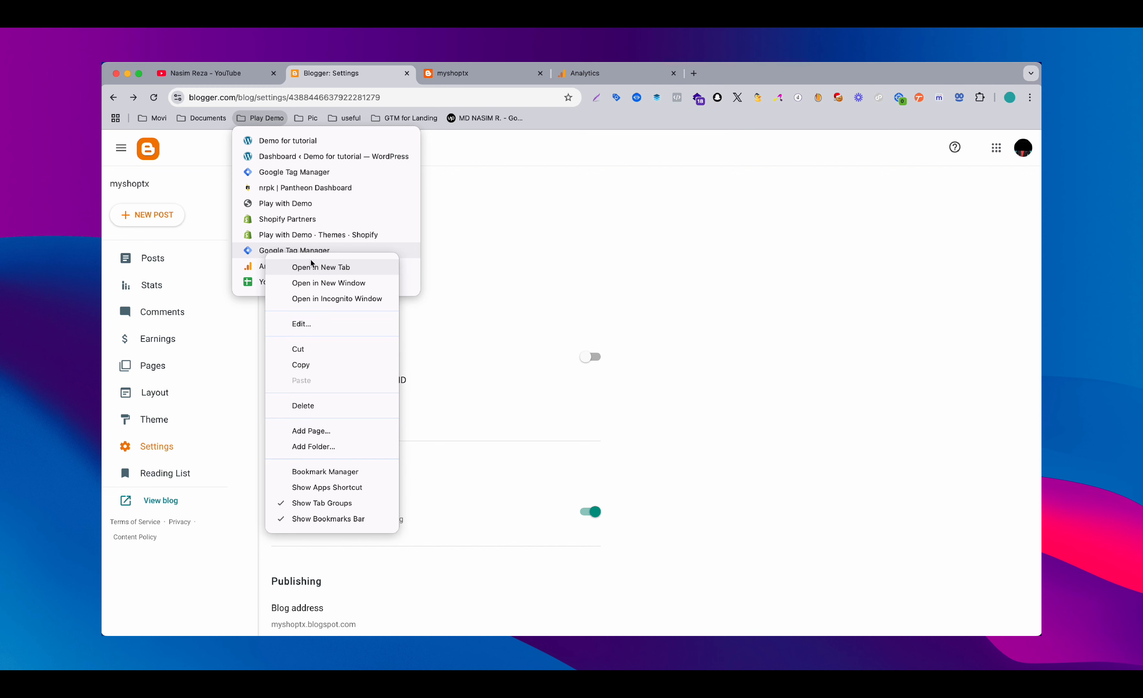
pyautogui.click(320, 267)
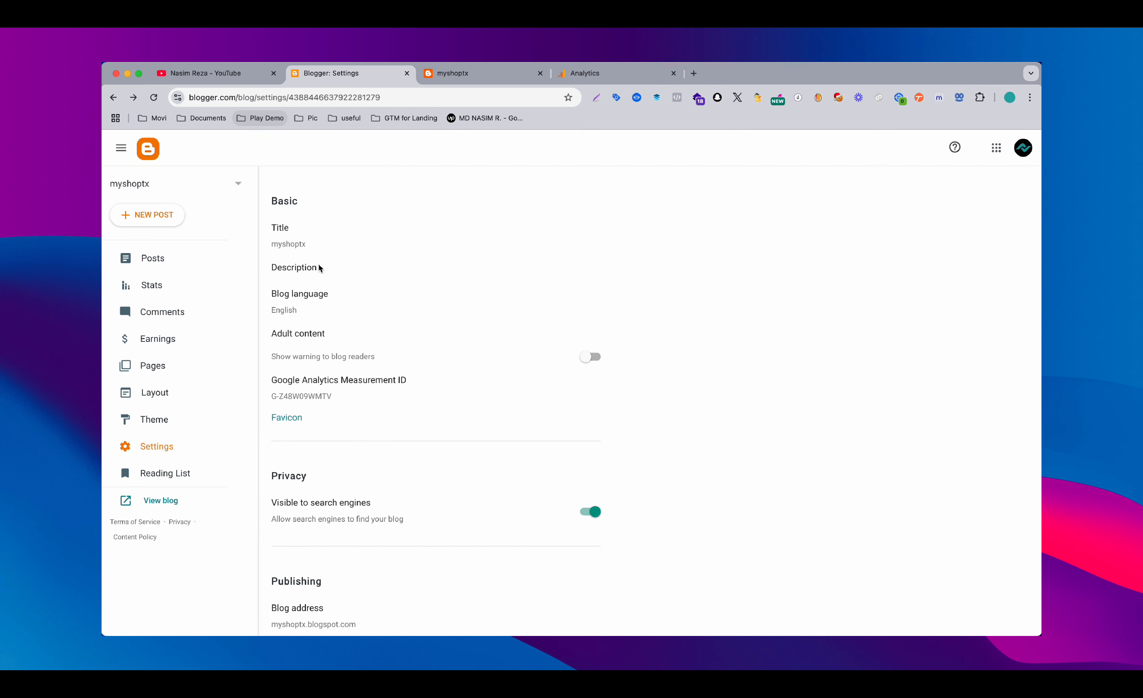
pyautogui.click(754, 72)
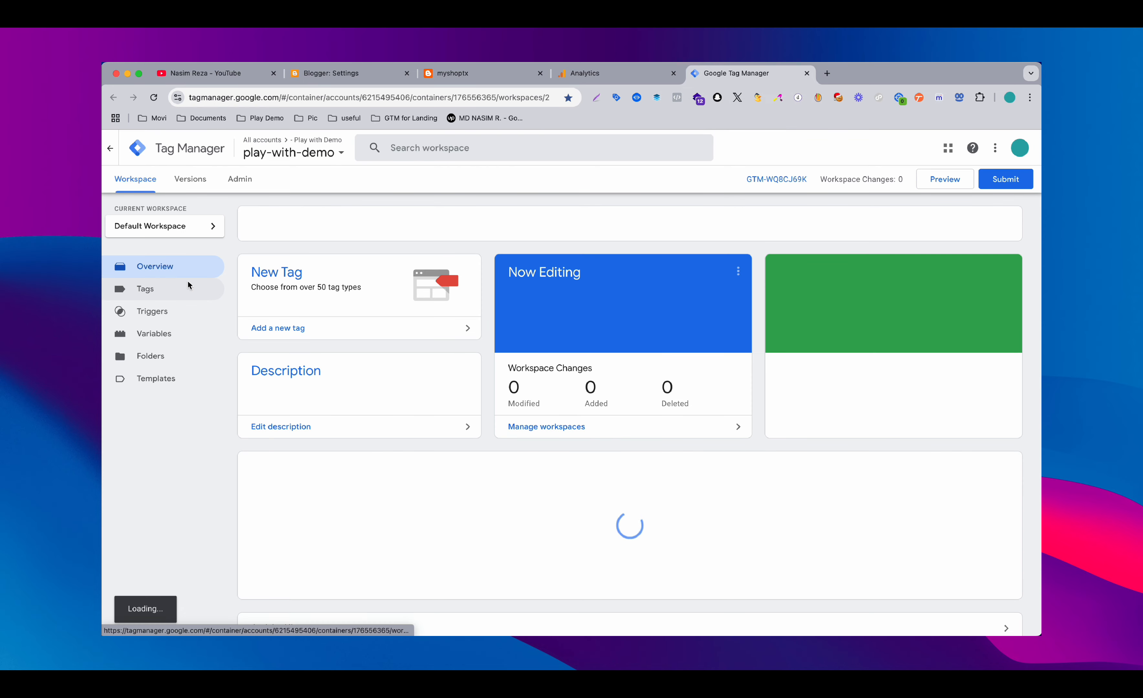
pyautogui.click(189, 285)
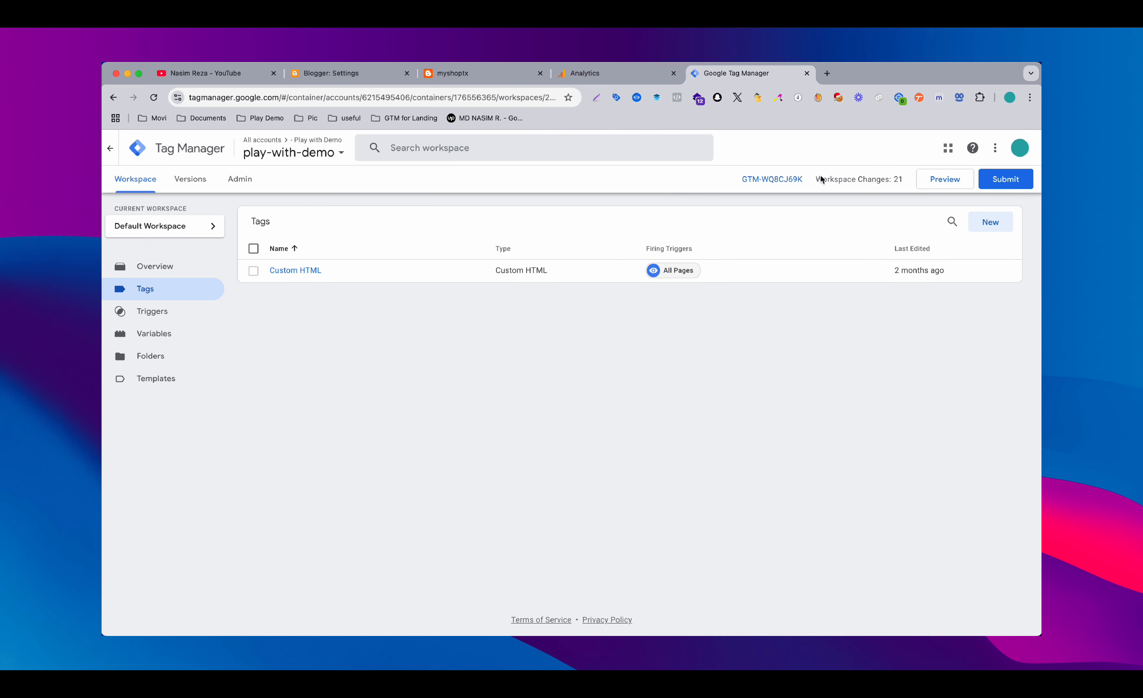
pyautogui.click(774, 181)
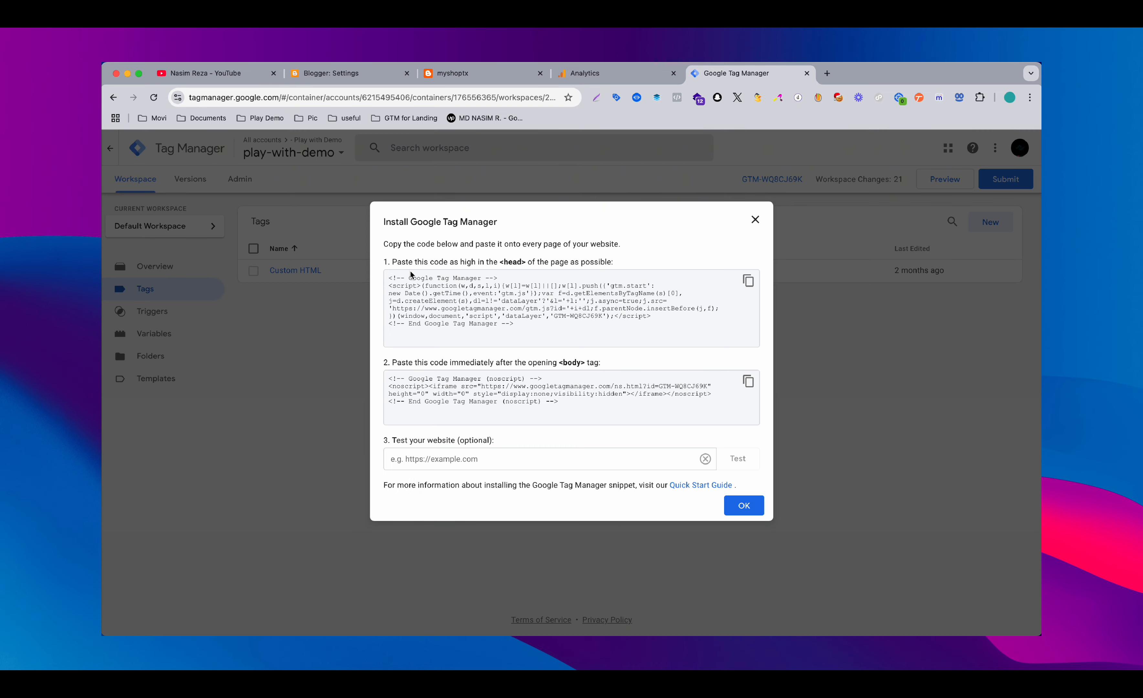
pyautogui.click(747, 281)
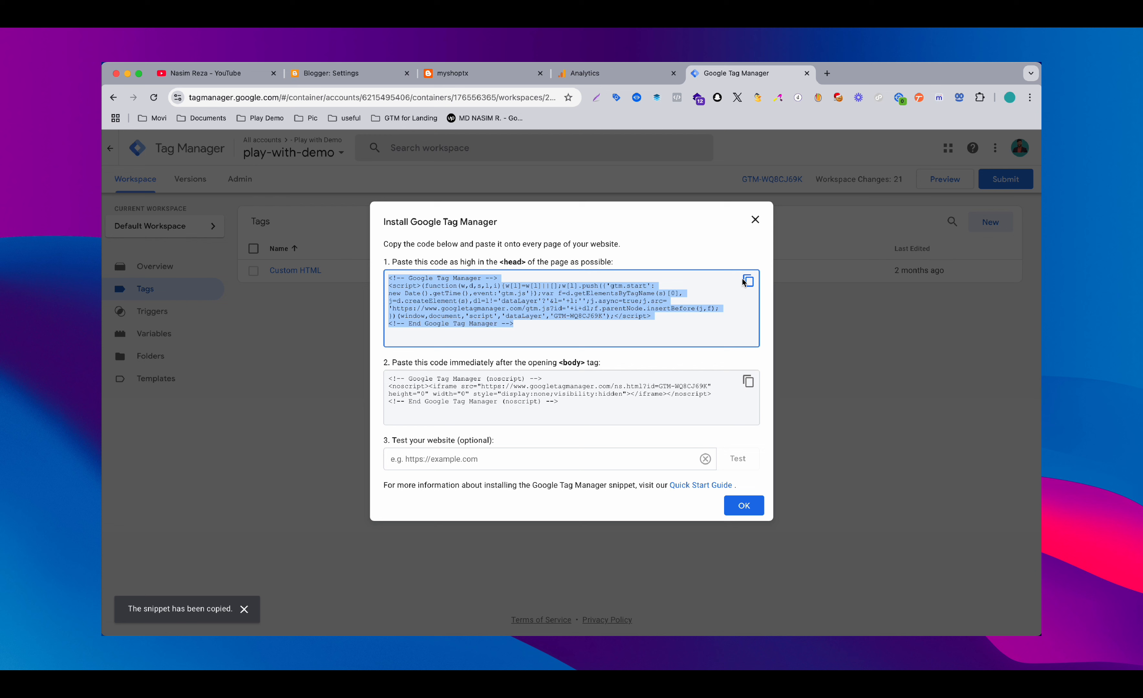
# In Blogger, open the myshoptx theme HTML and add a blank line below the existing Google Tag Manager head snippet
pyautogui.click(338, 74)
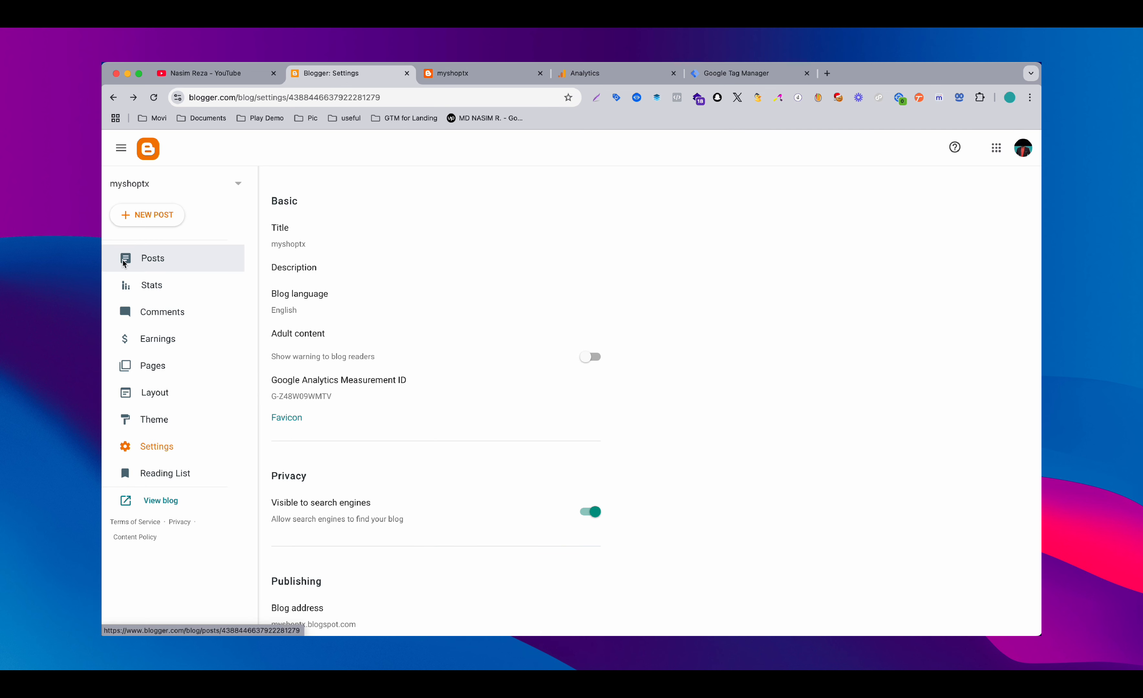
pyautogui.click(156, 422)
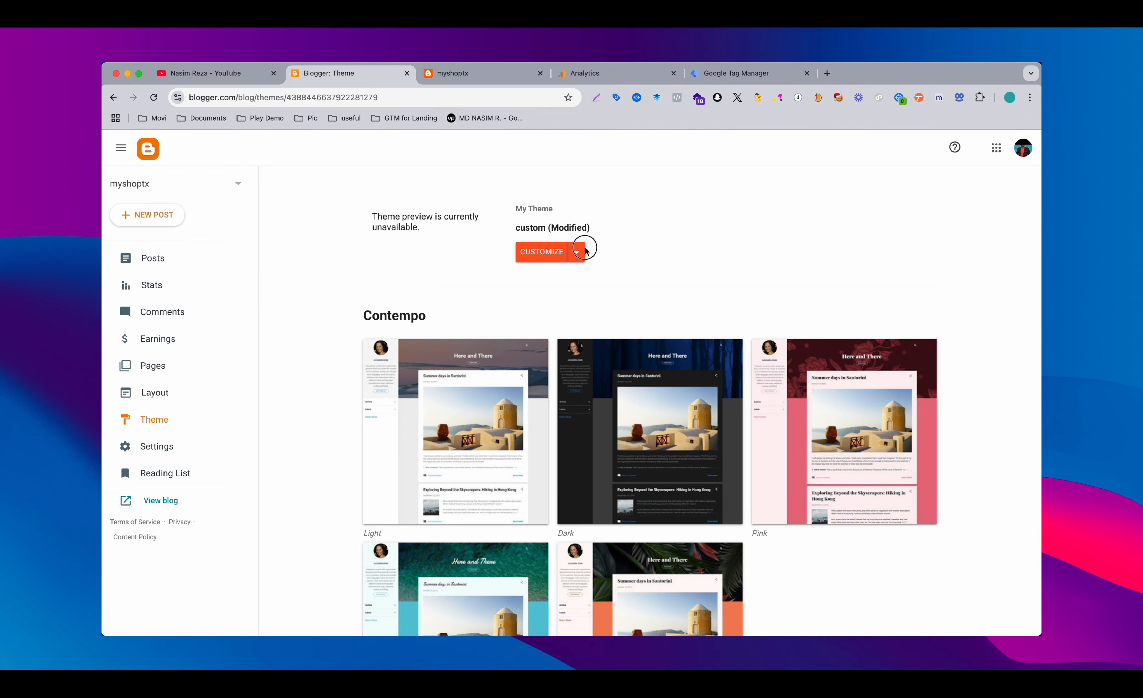
pyautogui.click(581, 252)
pyautogui.click(463, 341)
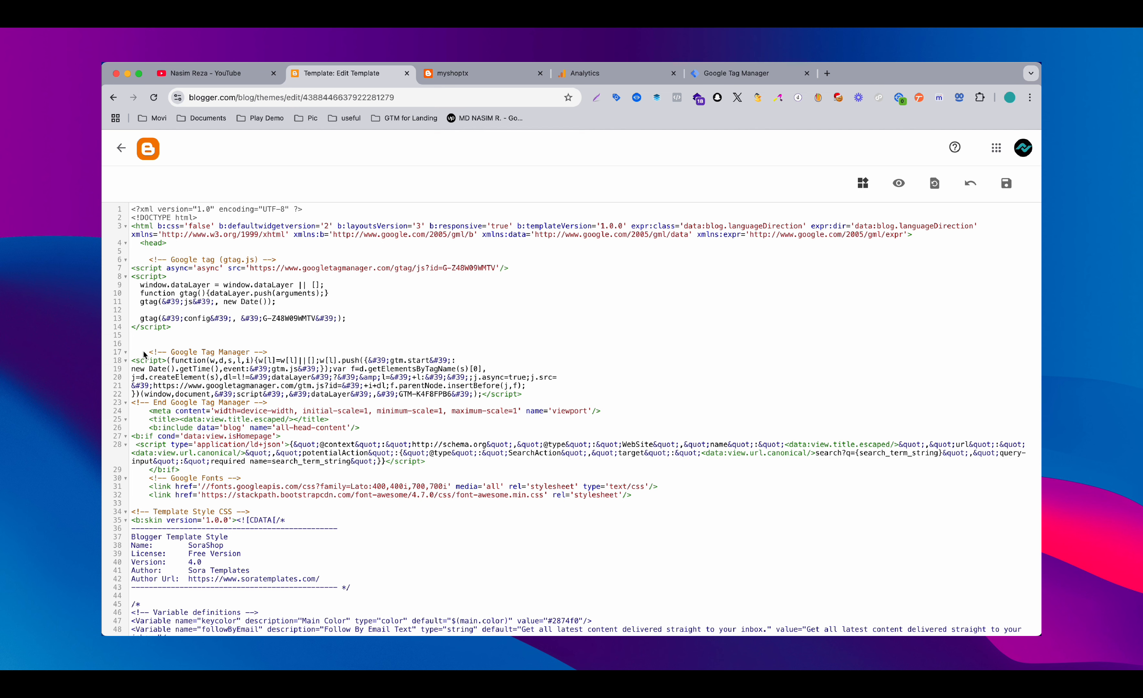
pyautogui.click(271, 402)
pyautogui.press('Return')
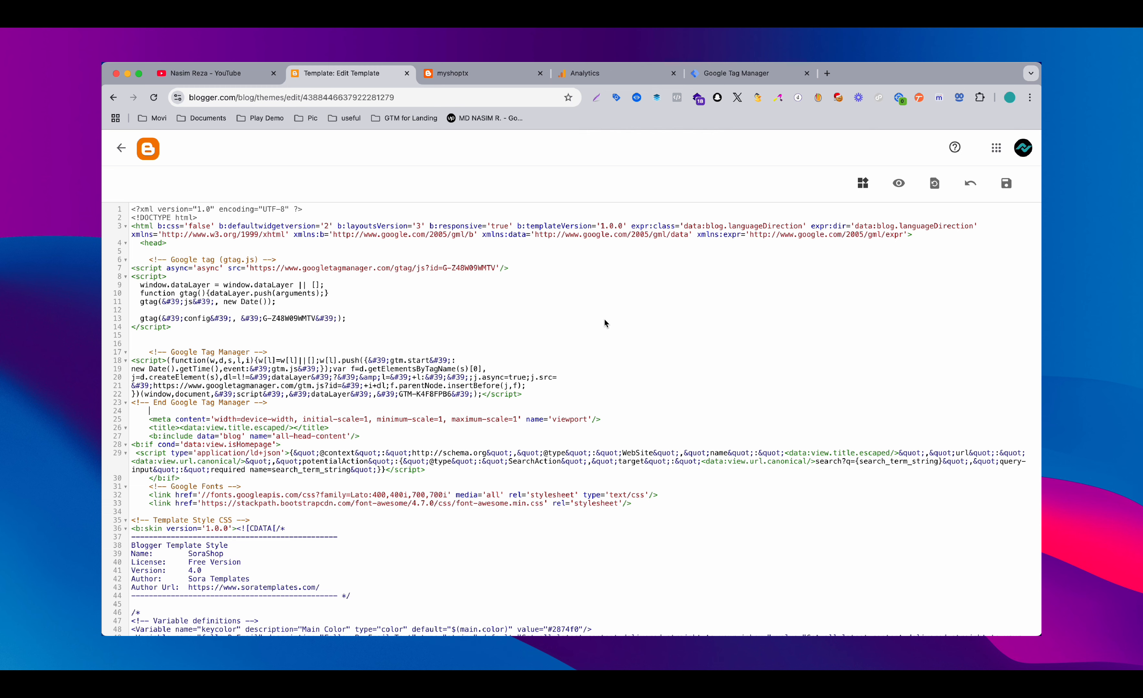
# Switch to Google Tag Manager, dismiss the installation instructions and start a new tag of type Google Analytics: GA4 Event
pyautogui.click(725, 78)
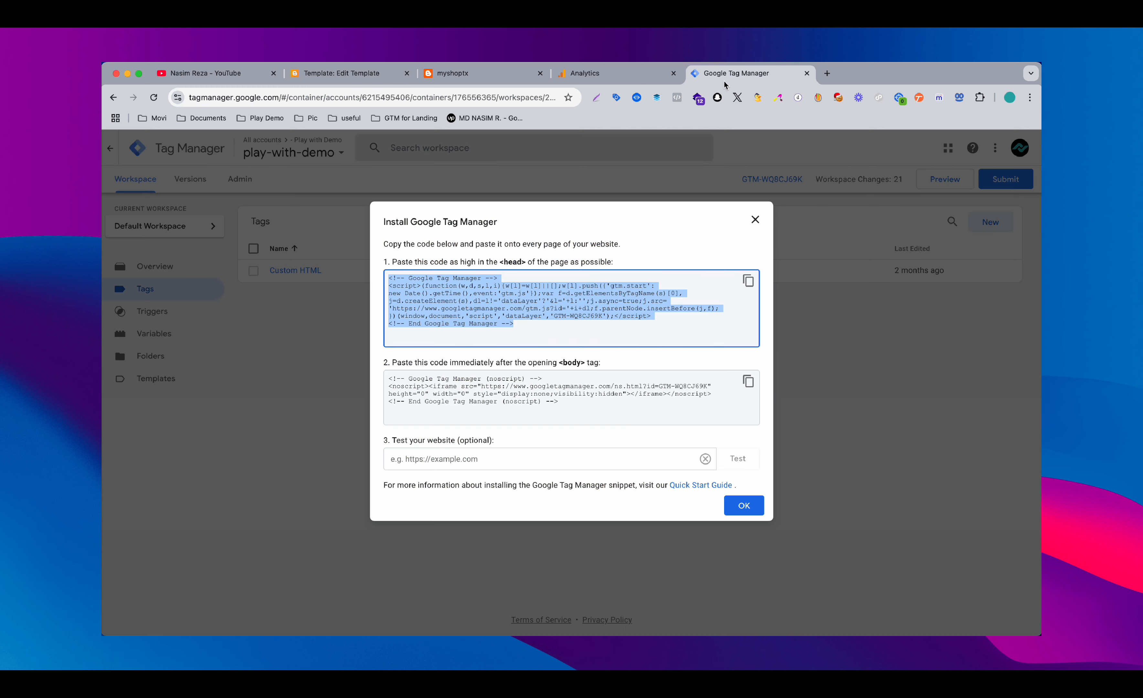
pyautogui.click(755, 219)
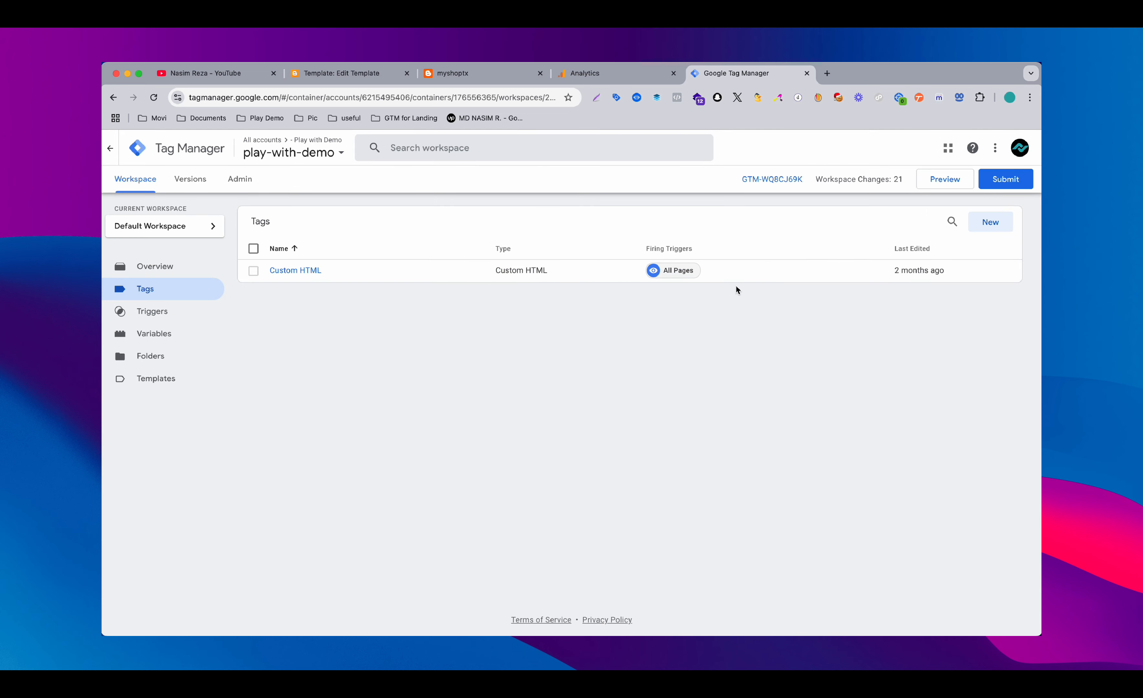
pyautogui.click(985, 230)
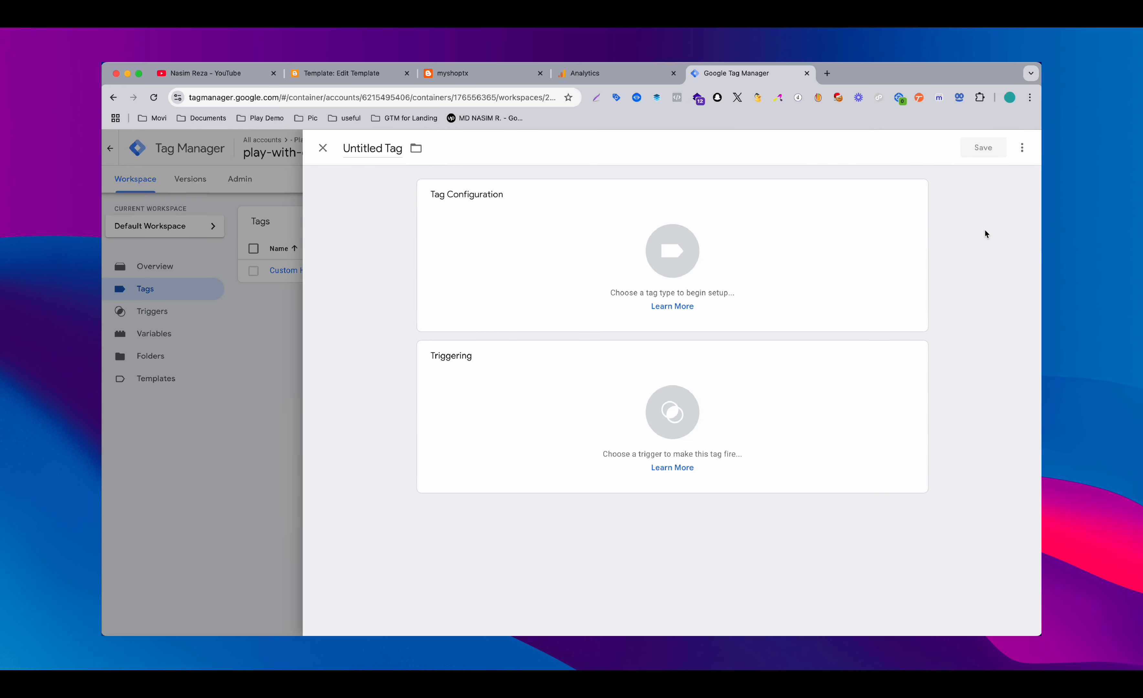
pyautogui.click(769, 240)
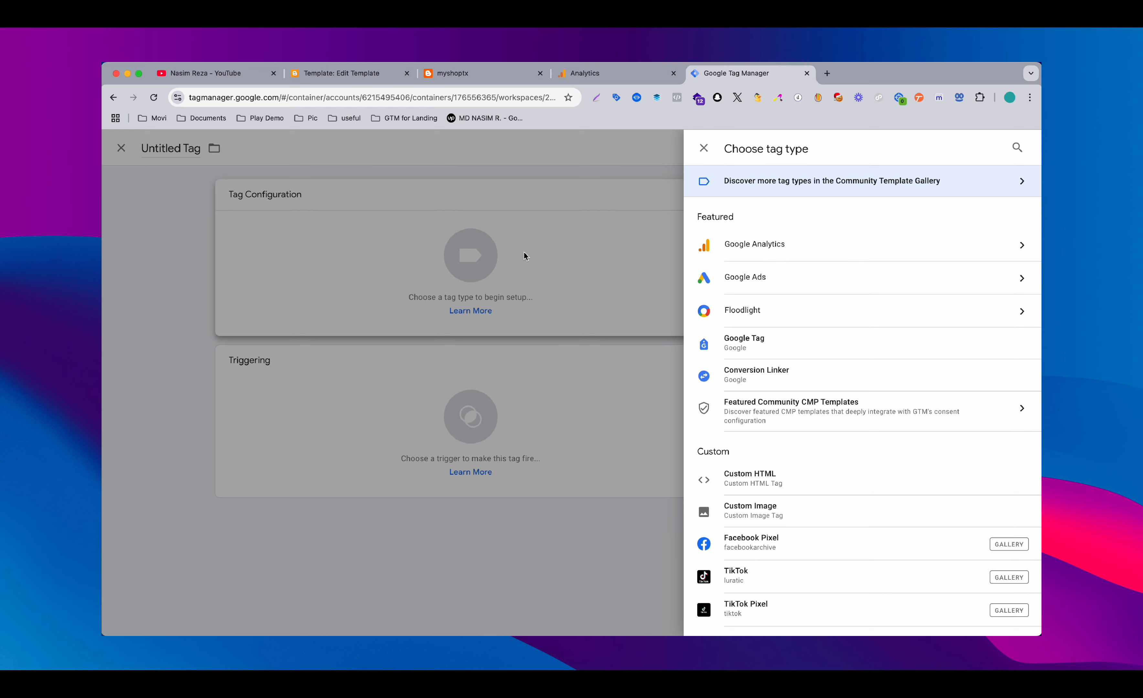
pyautogui.click(753, 253)
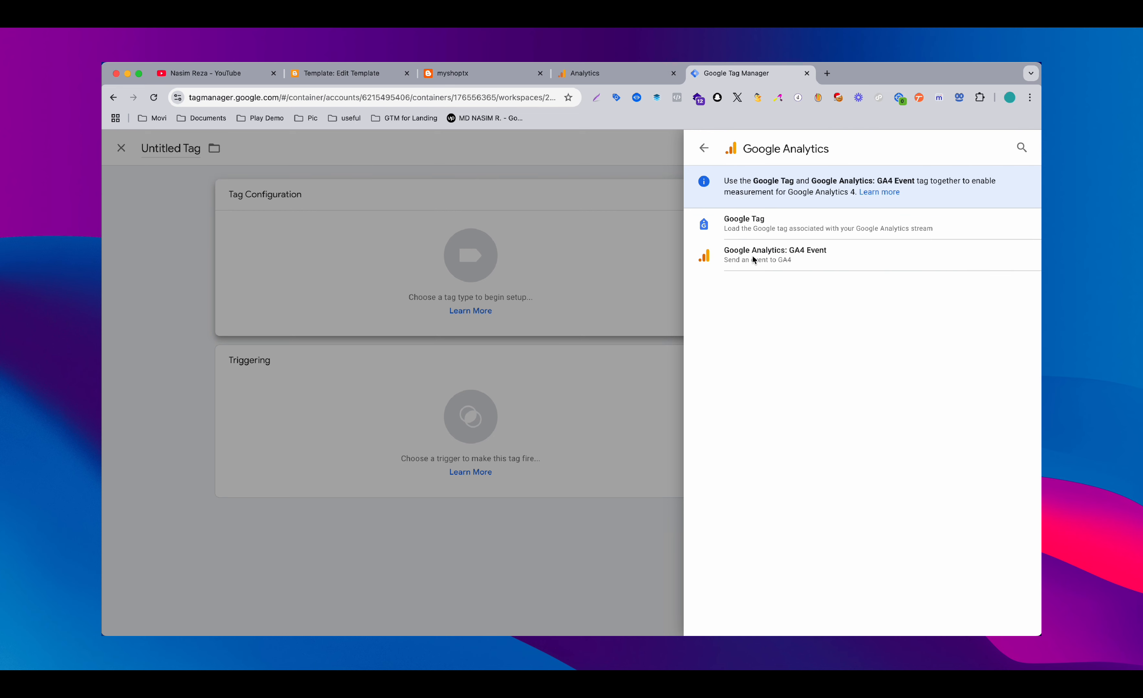
pyautogui.click(779, 253)
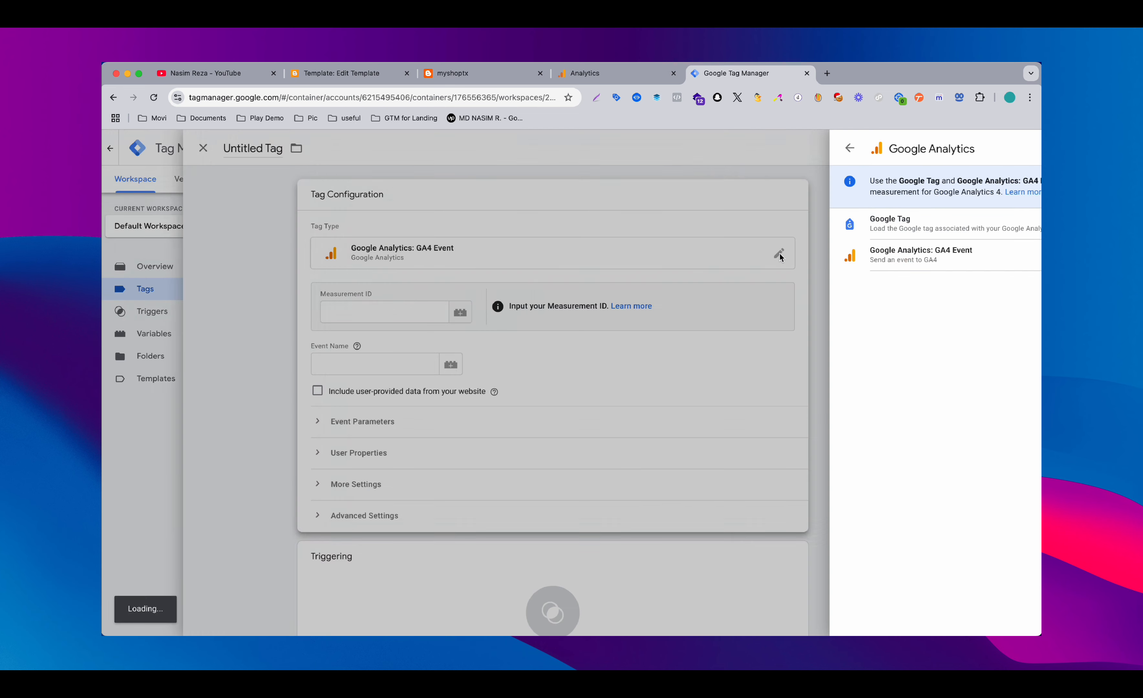
pyautogui.click(485, 317)
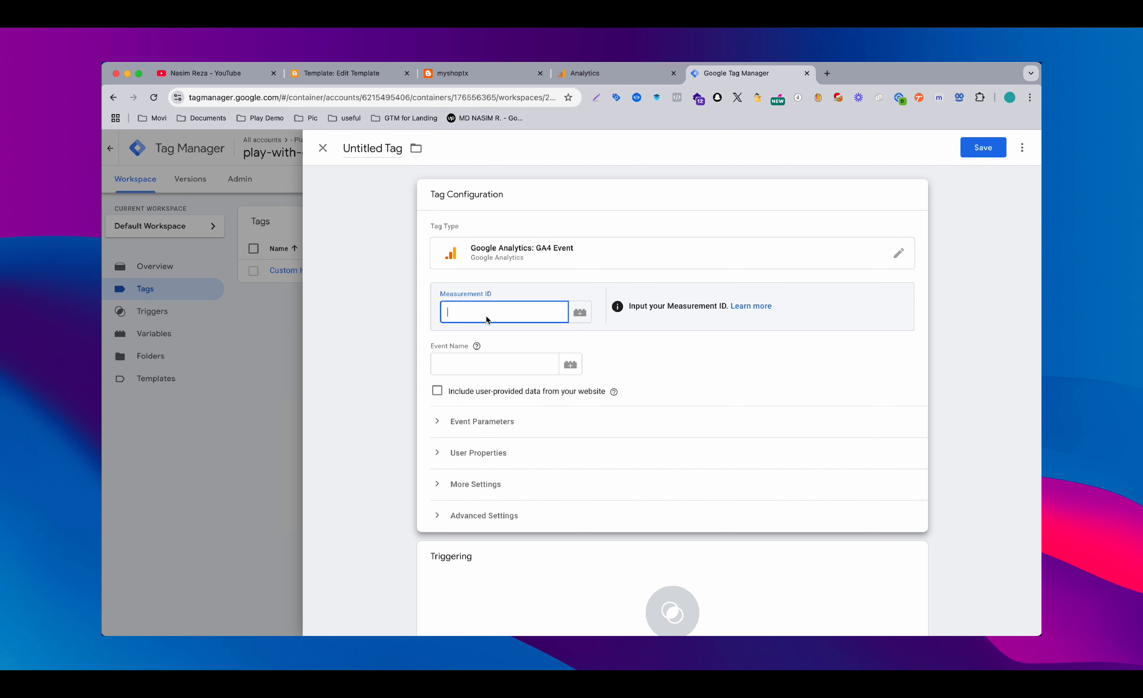
pyautogui.press('super+v')
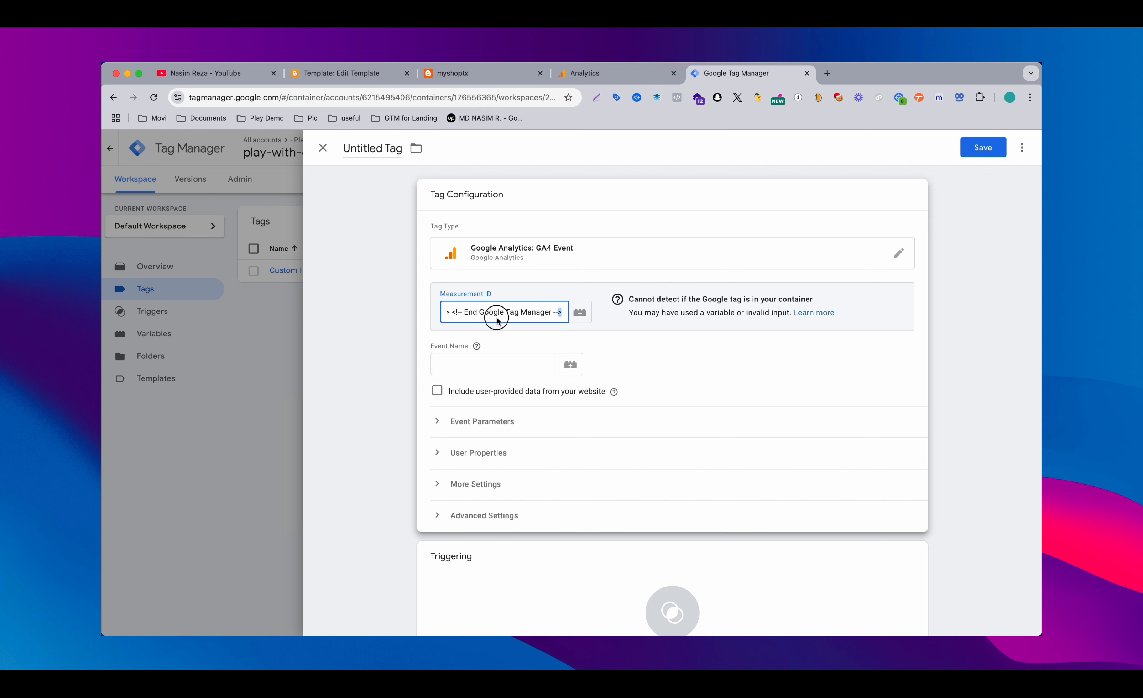
pyautogui.press('super+a')
pyautogui.press('BackSpace')
# Enter measurement ID G-Z48W09WMTV from the Analytics web stream in the event tag, and create and save the matching Google tag
pyautogui.click(589, 71)
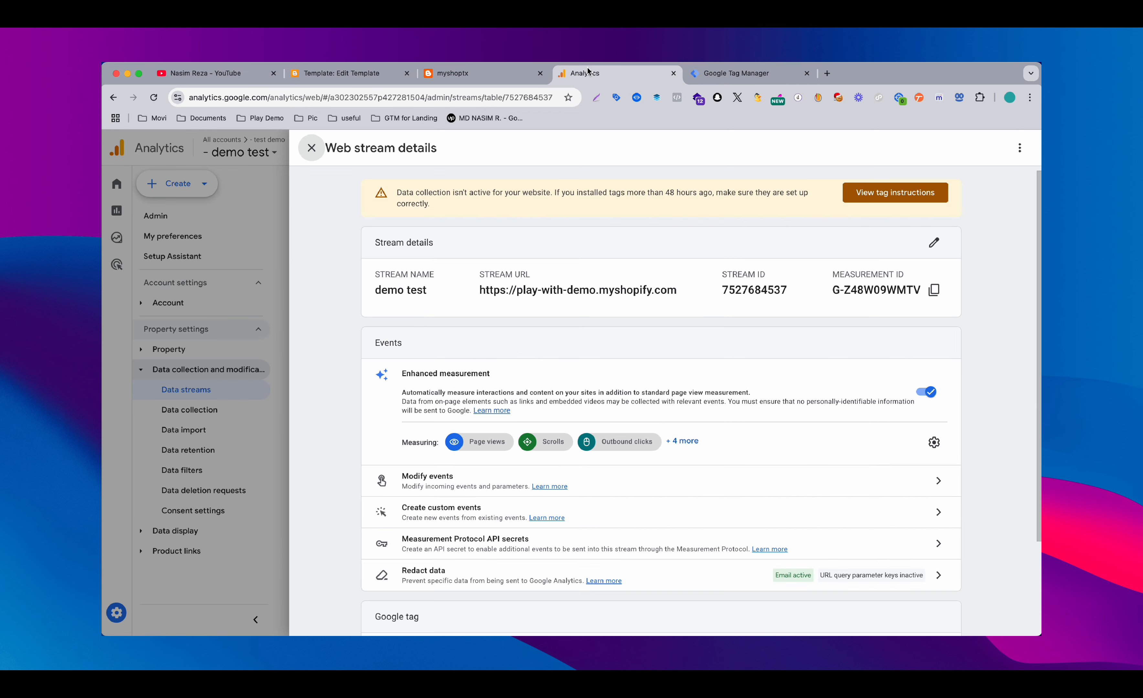
pyautogui.click(934, 290)
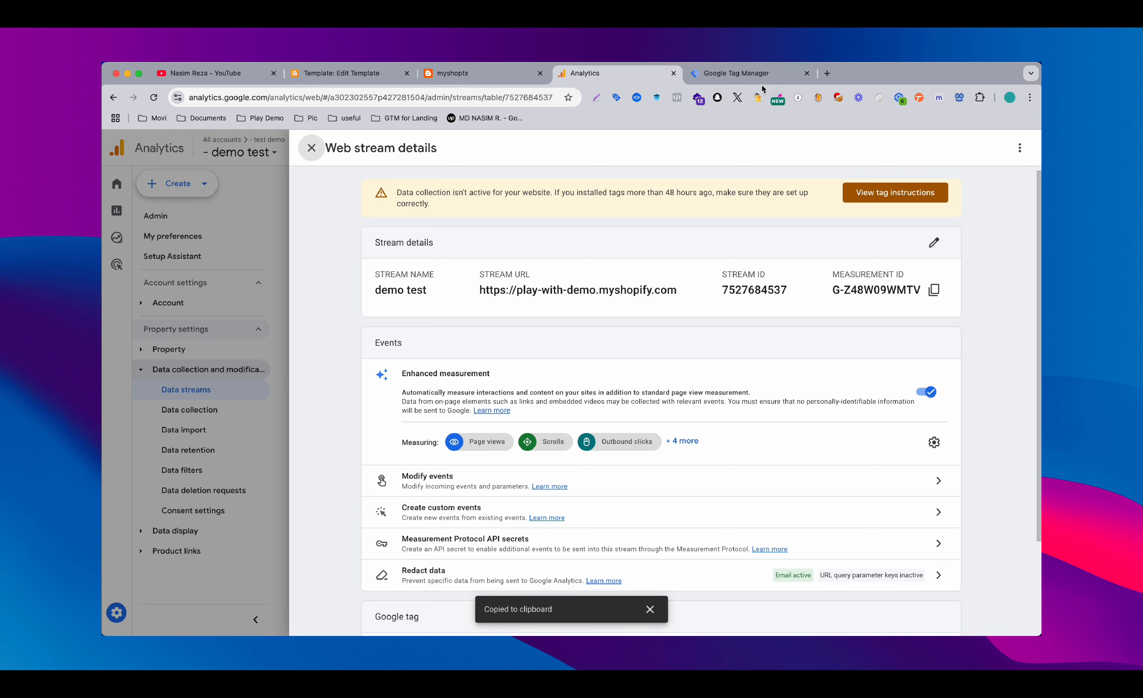
pyautogui.click(757, 75)
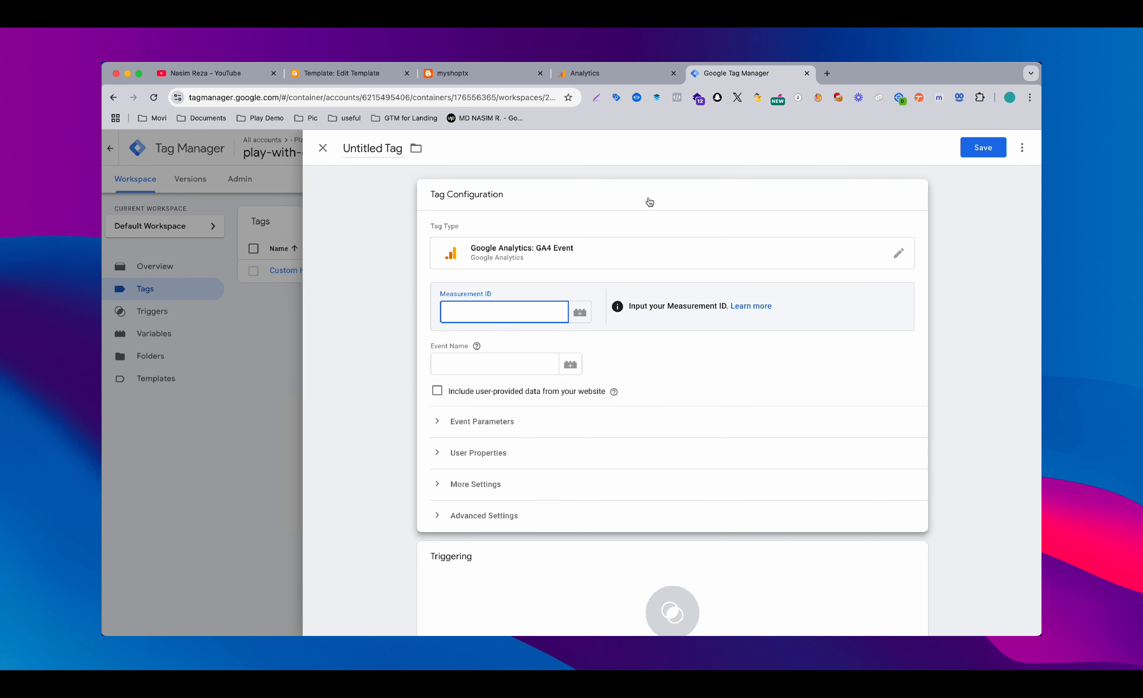
pyautogui.press('super+v')
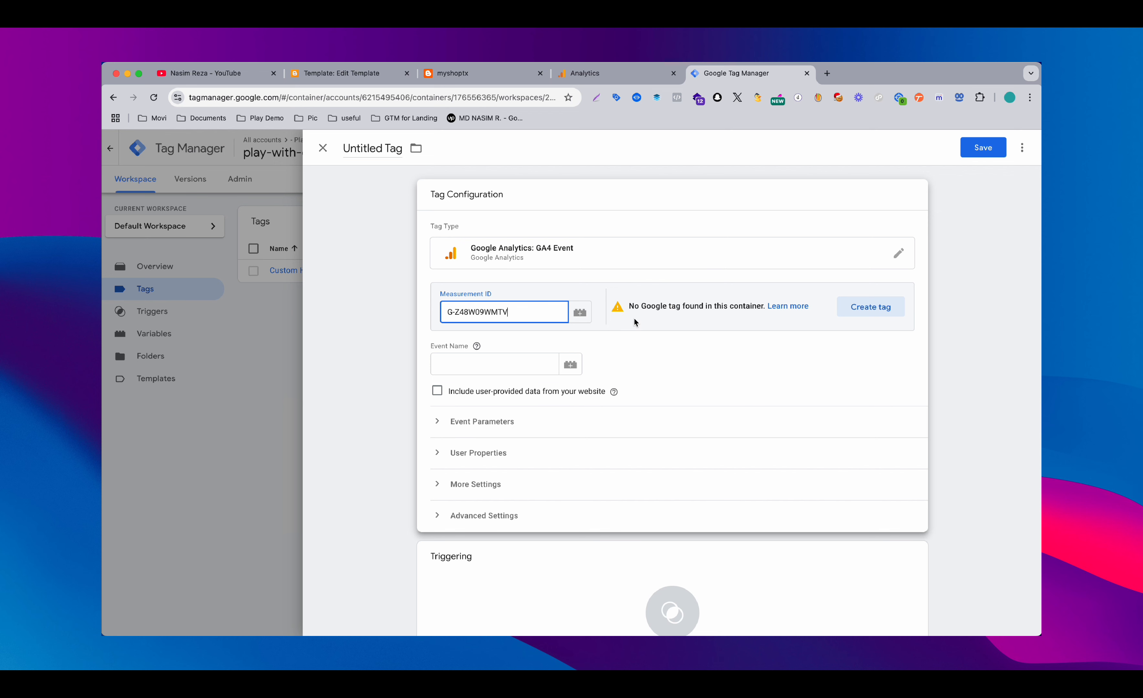
pyautogui.click(856, 308)
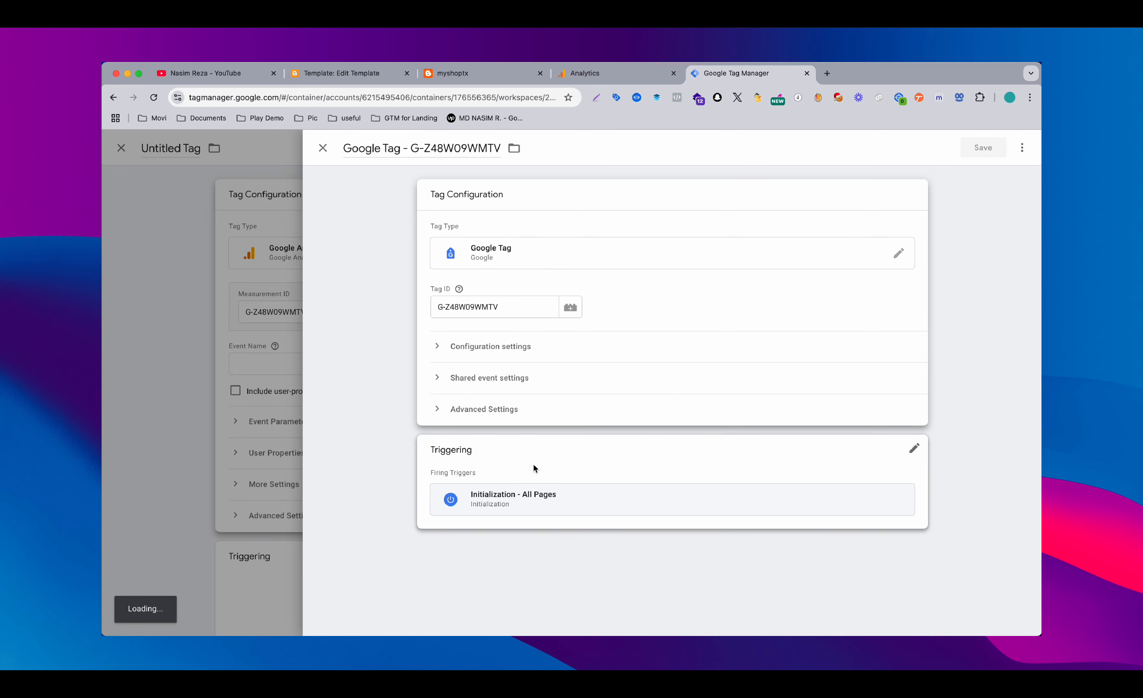
pyautogui.click(980, 148)
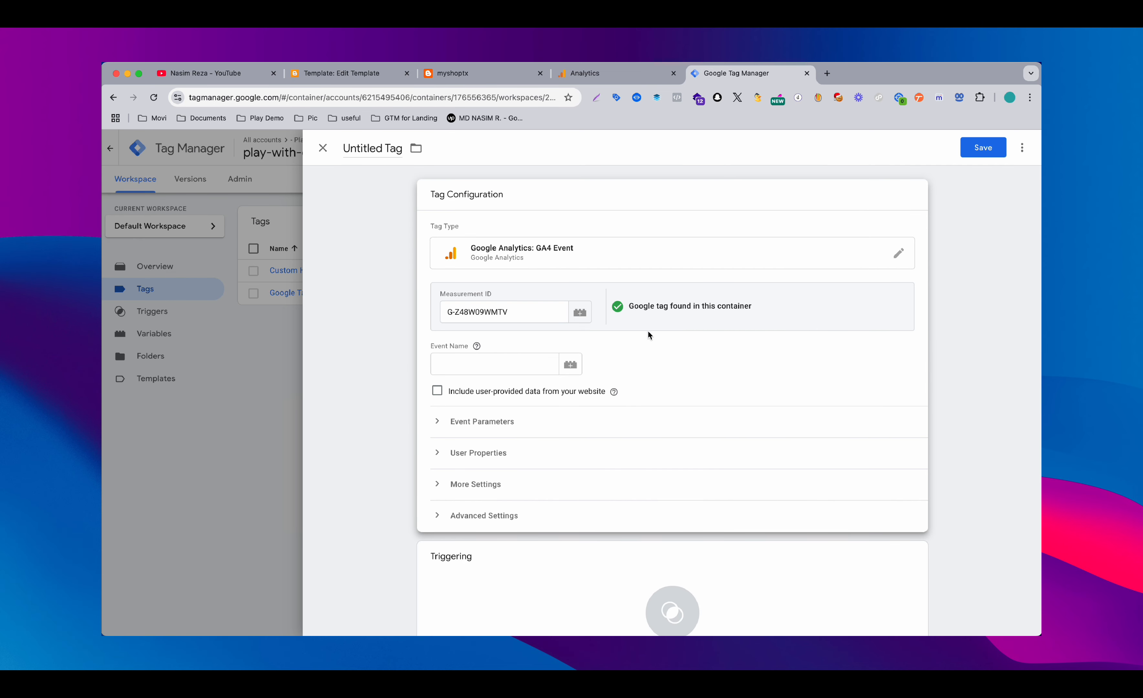
# Assign the All Pages page view trigger to the untitled GA4 event tag
pyautogui.scroll(-3, 647, 332)
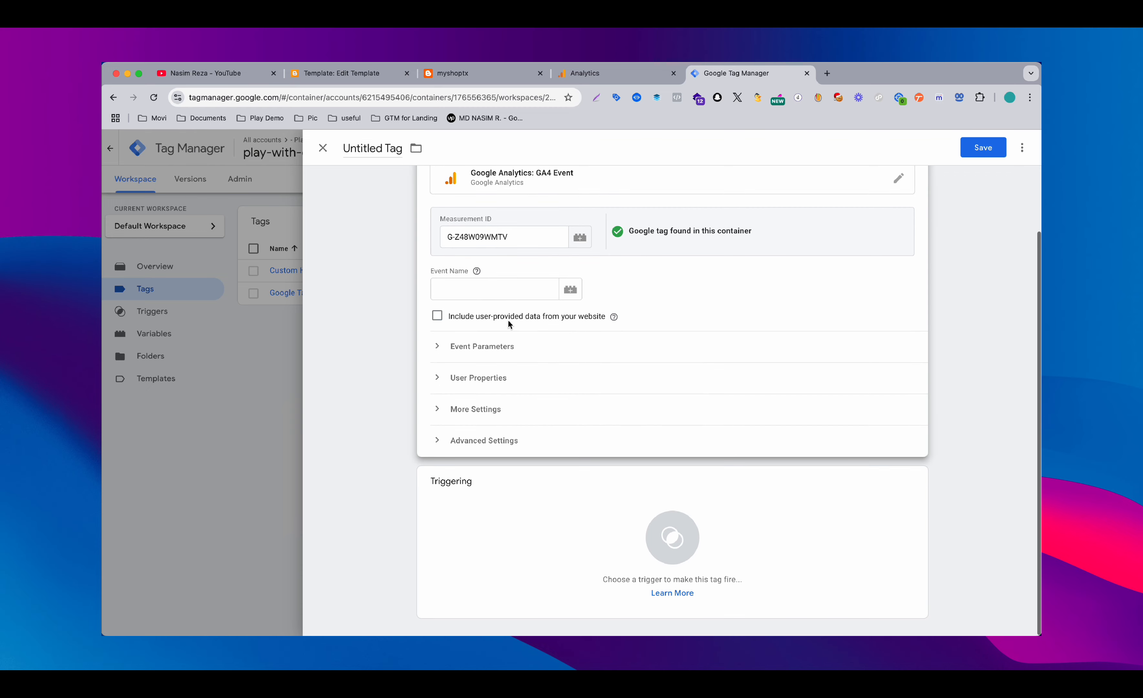
pyautogui.click(499, 511)
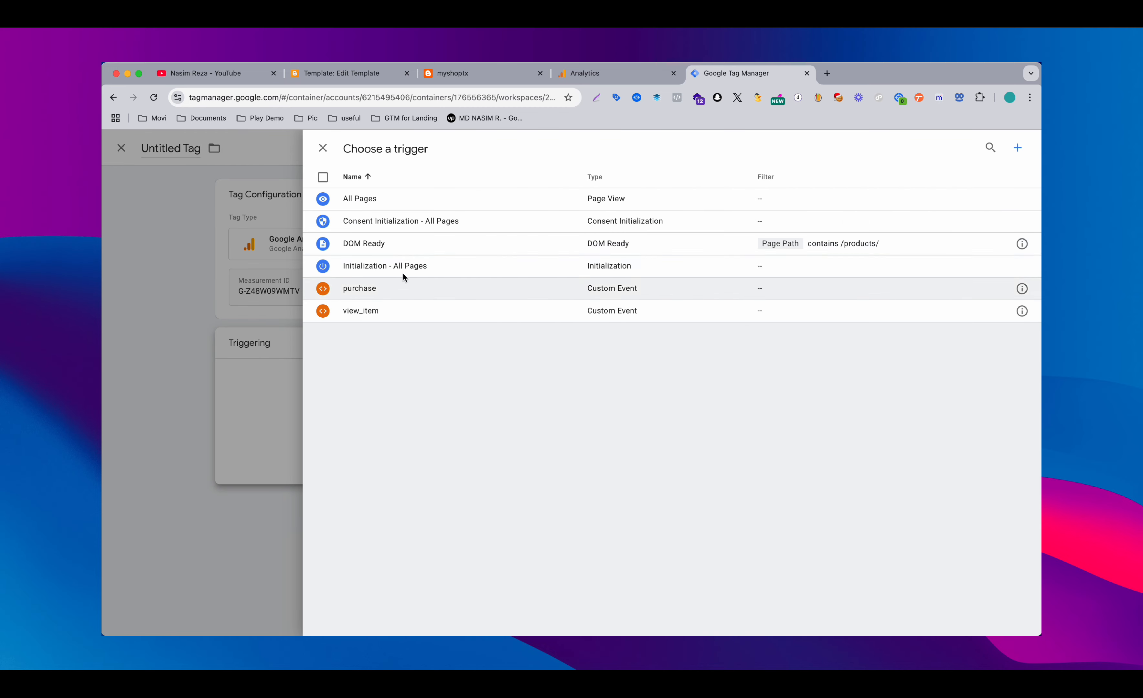
pyautogui.click(432, 201)
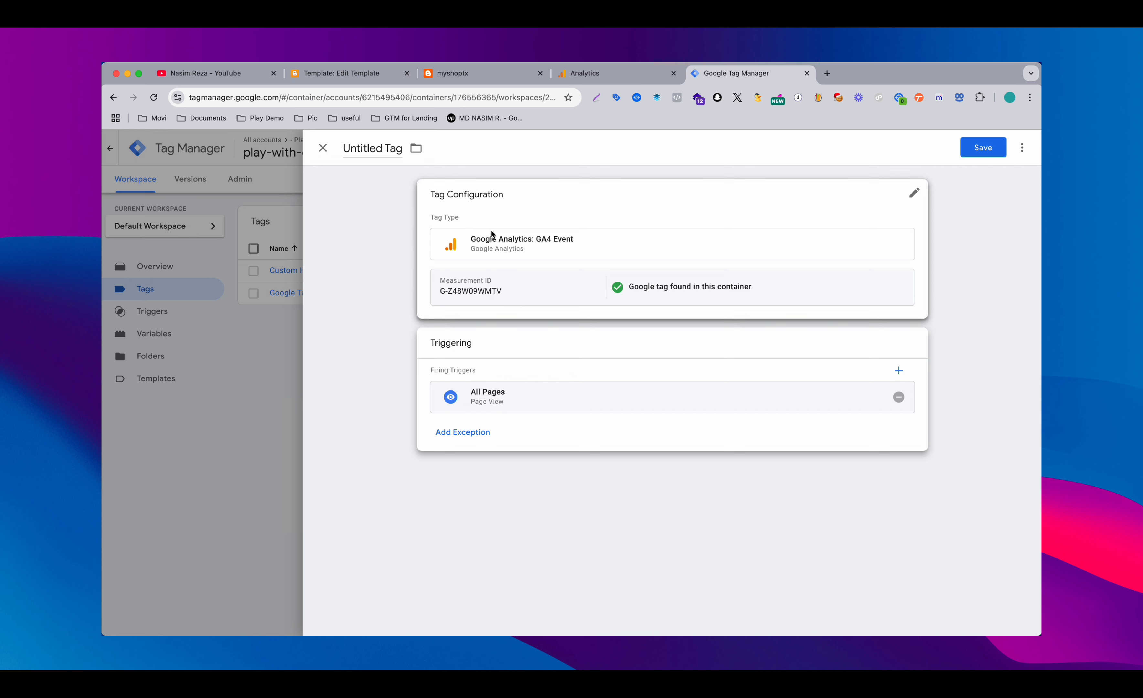
# Examine the GA4 event tag's configuration and Event Name guidance, and look over the myshoptx storefront for trackable events
pyautogui.click(632, 253)
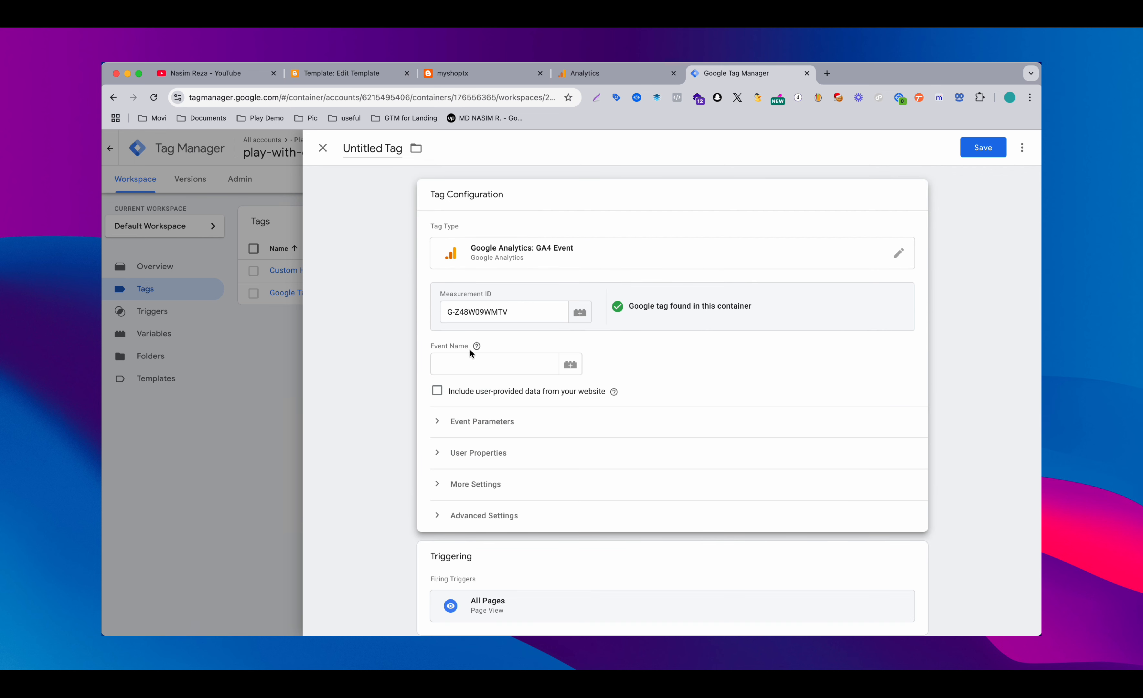
pyautogui.click(446, 72)
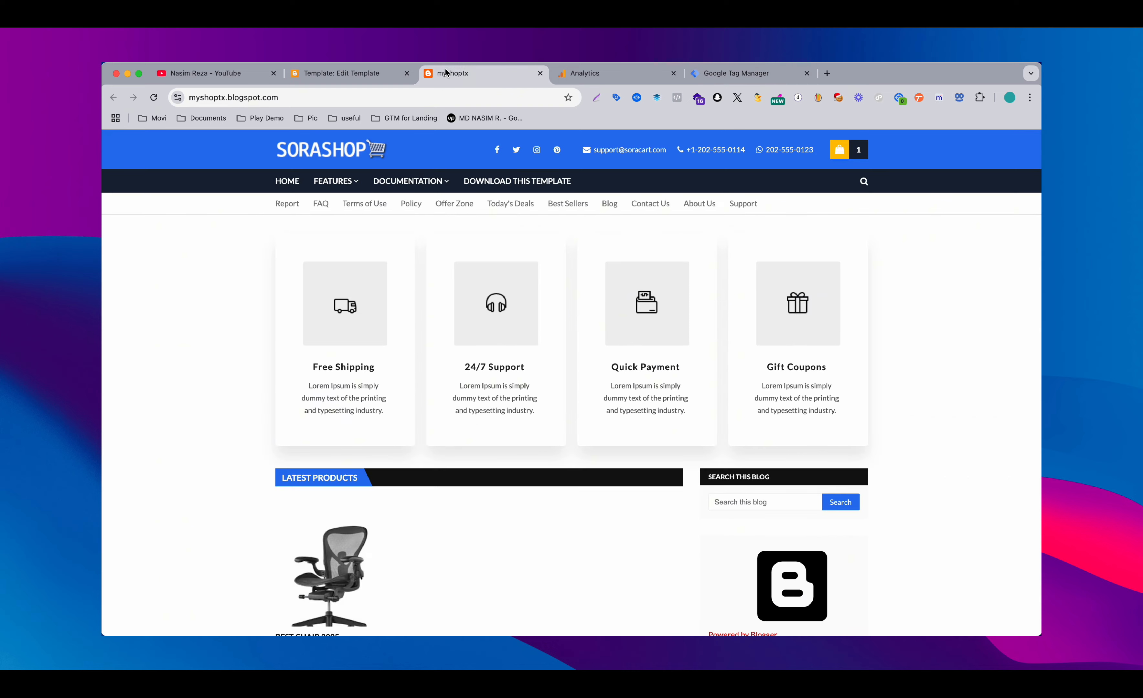
pyautogui.scroll(-5, 421, 538)
pyautogui.scroll(-1, 421, 538)
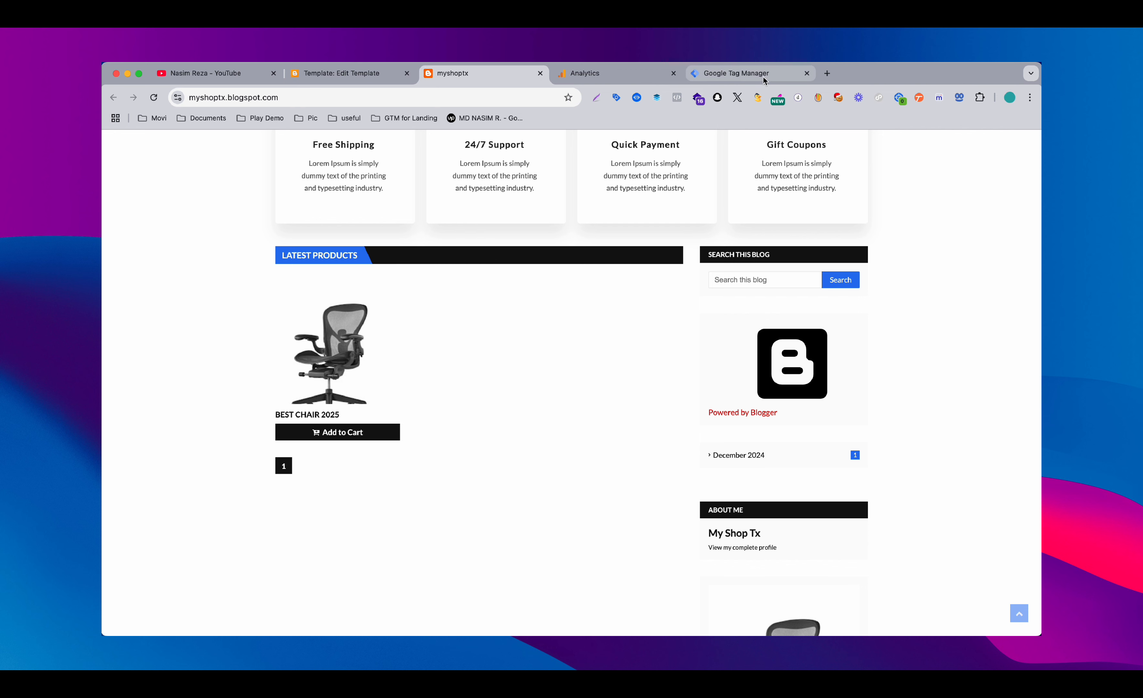
pyautogui.click(740, 80)
pyautogui.click(501, 367)
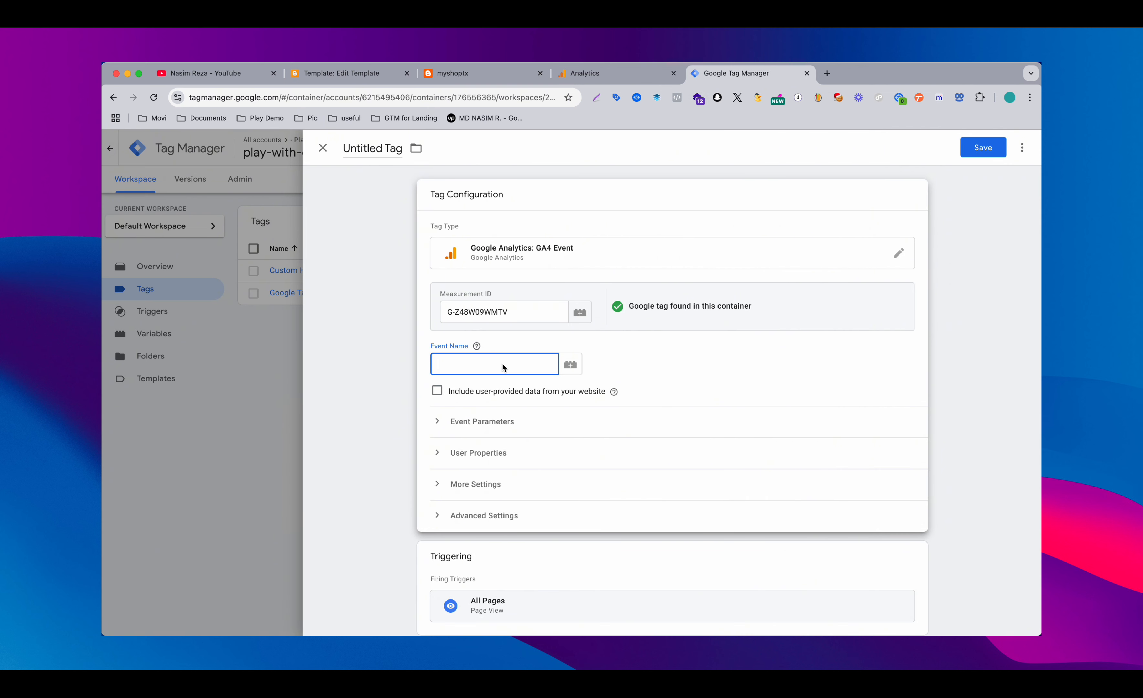
pyautogui.click(460, 364)
pyautogui.moveTo(476, 346)
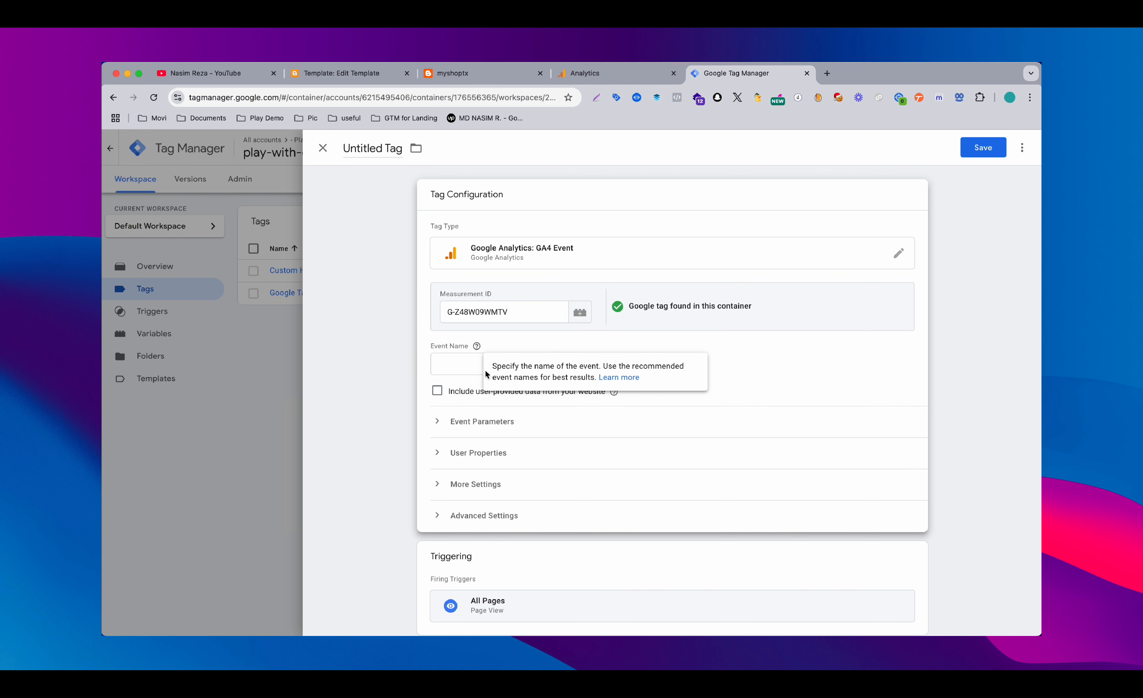
pyautogui.scroll(-1, 504, 456)
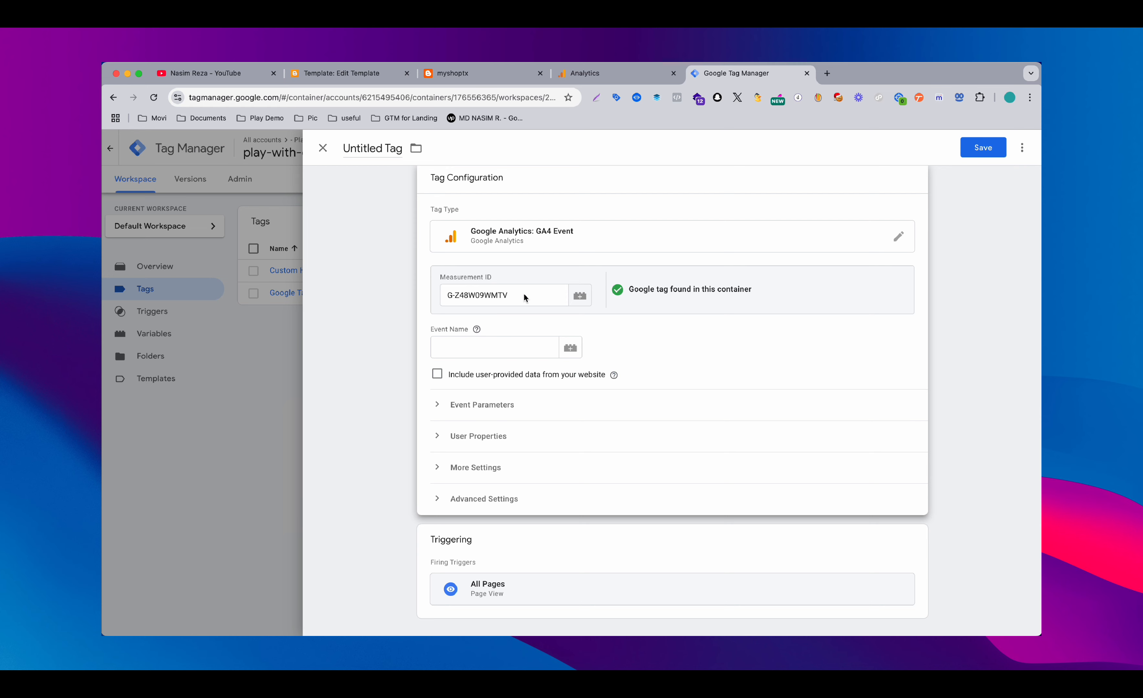
# Try to save the tag as Google Analytics GA4 Event, look through the event name variables and close the tag unsaved
pyautogui.click(973, 147)
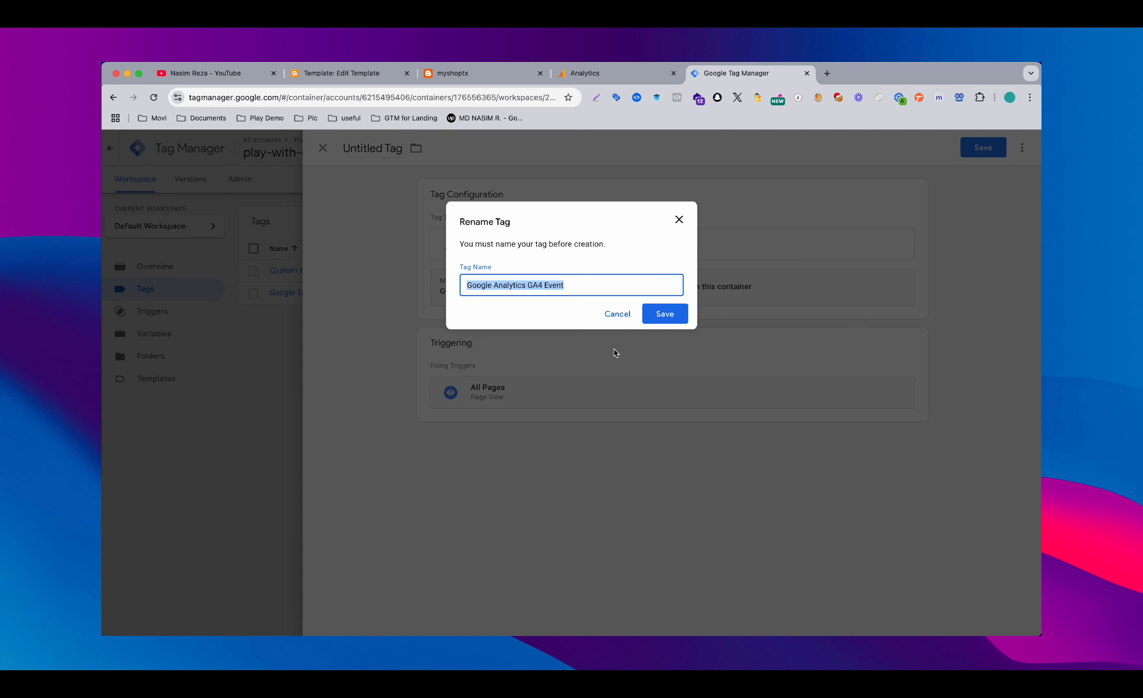
pyautogui.click(668, 312)
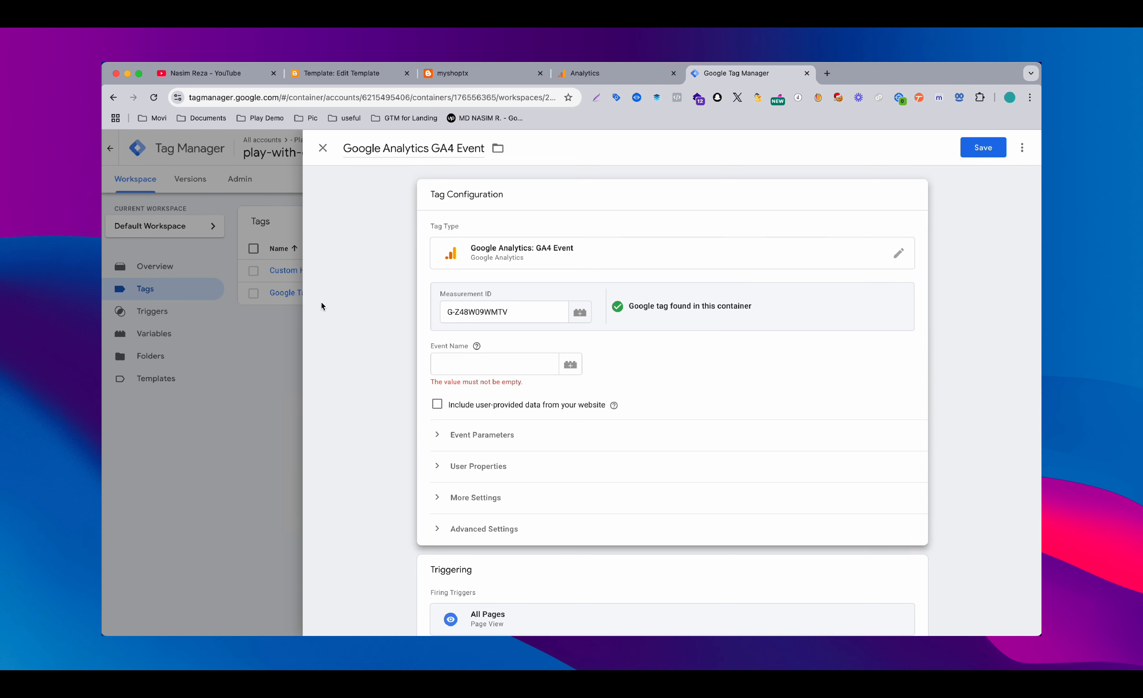
pyautogui.click(570, 365)
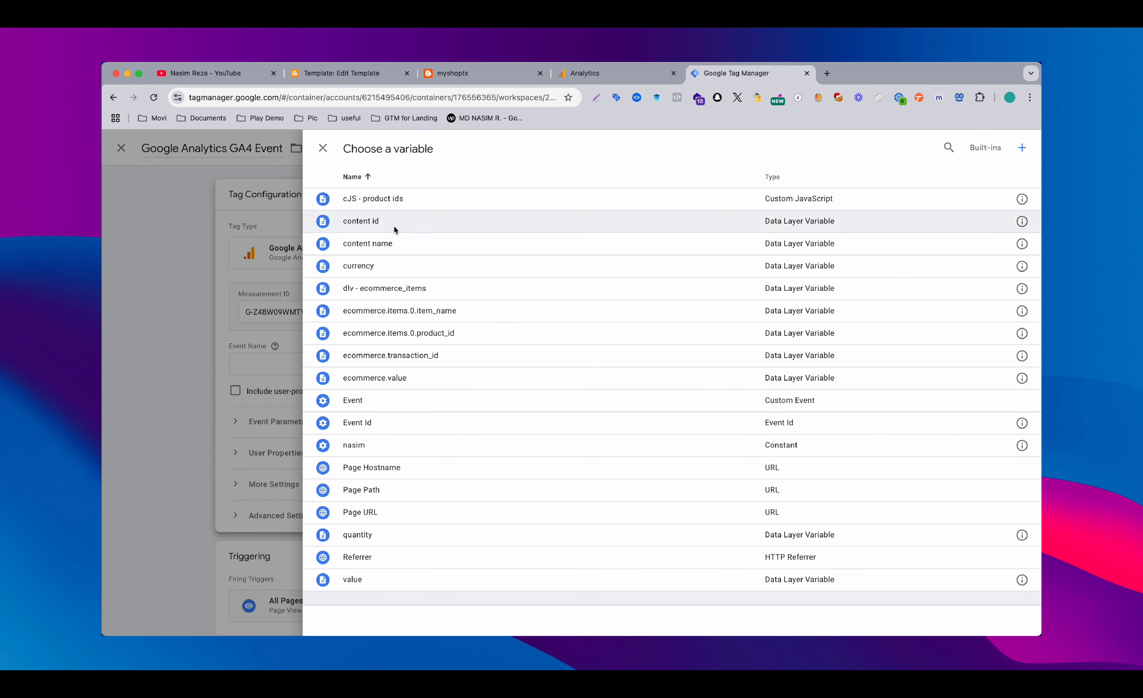
pyautogui.click(178, 291)
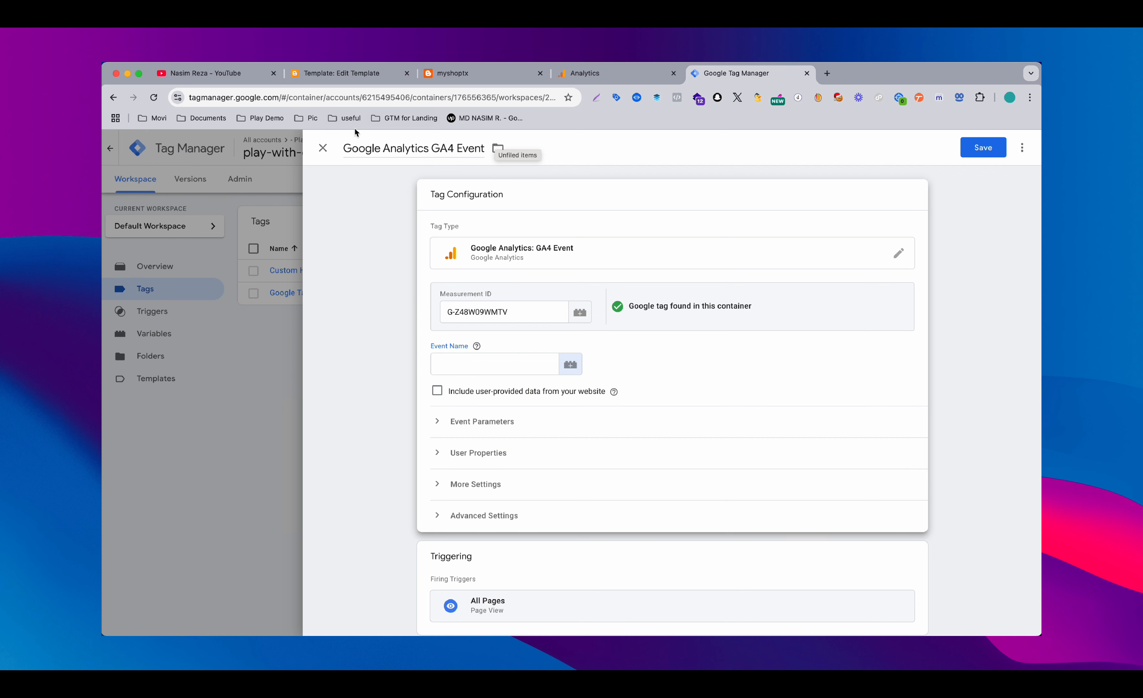
pyautogui.click(323, 147)
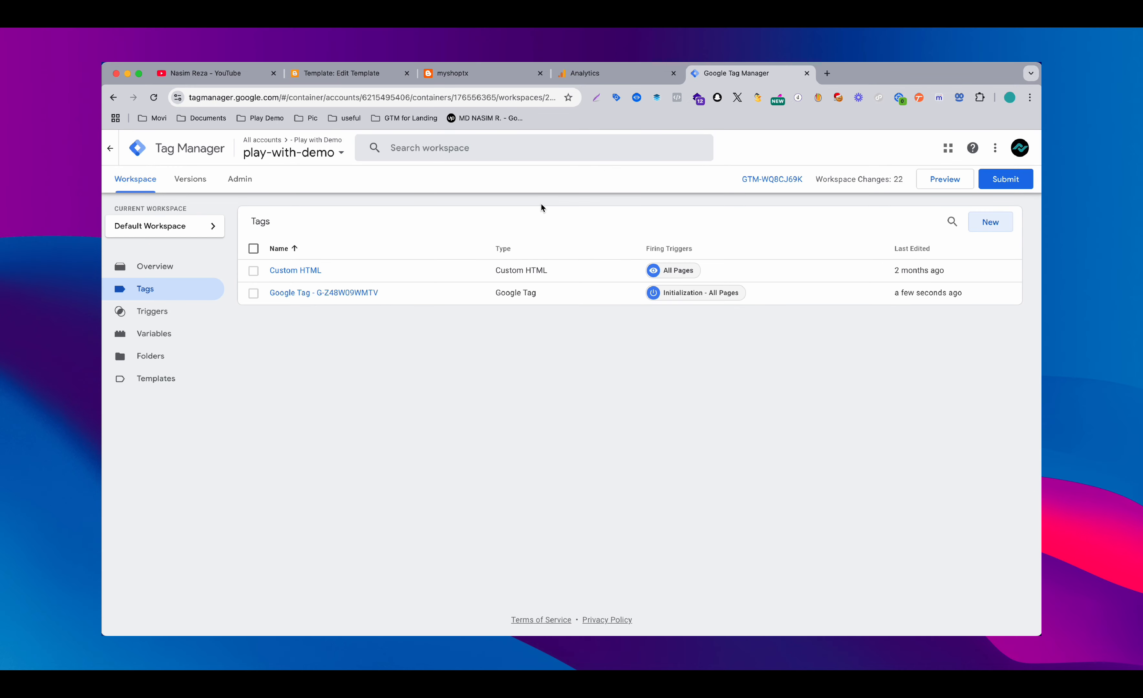
# Return to the Blogger theme HTML editor and leave it, discarding the unsaved edit
pyautogui.click(580, 82)
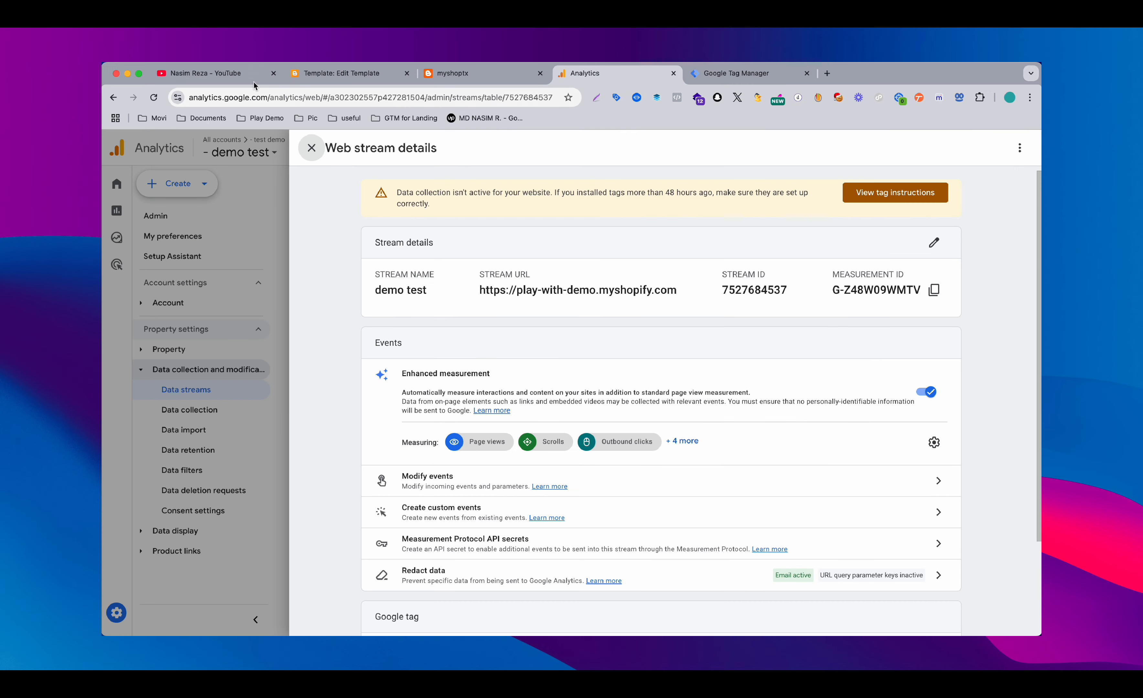
pyautogui.click(340, 74)
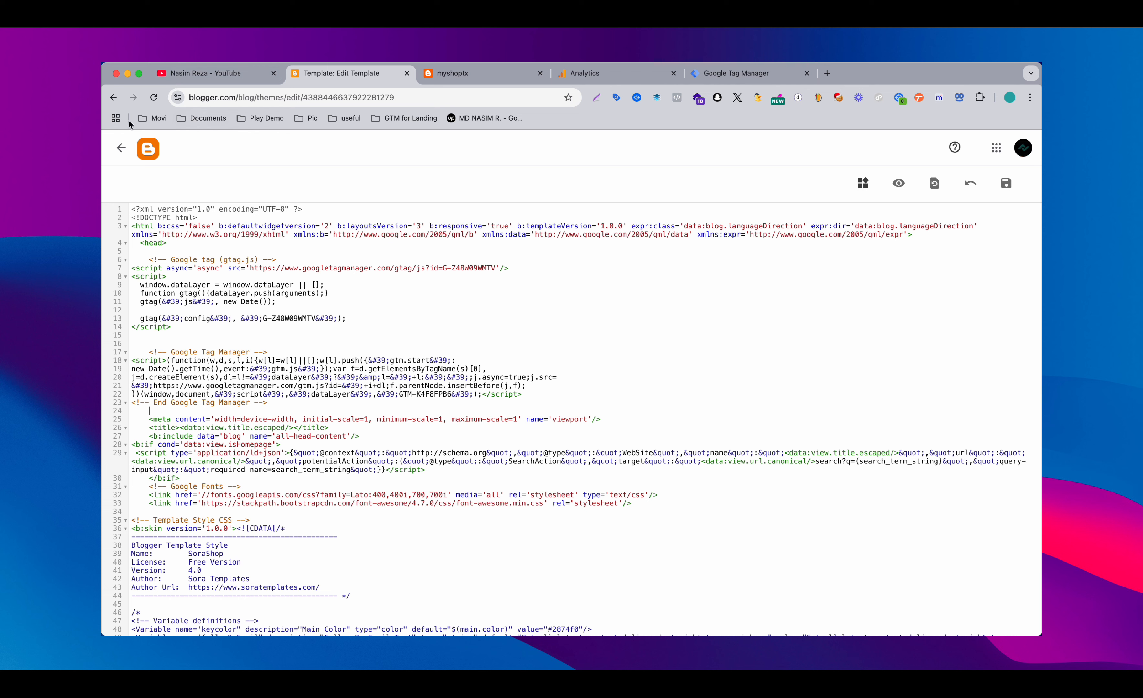
pyautogui.click(122, 145)
pyautogui.click(661, 163)
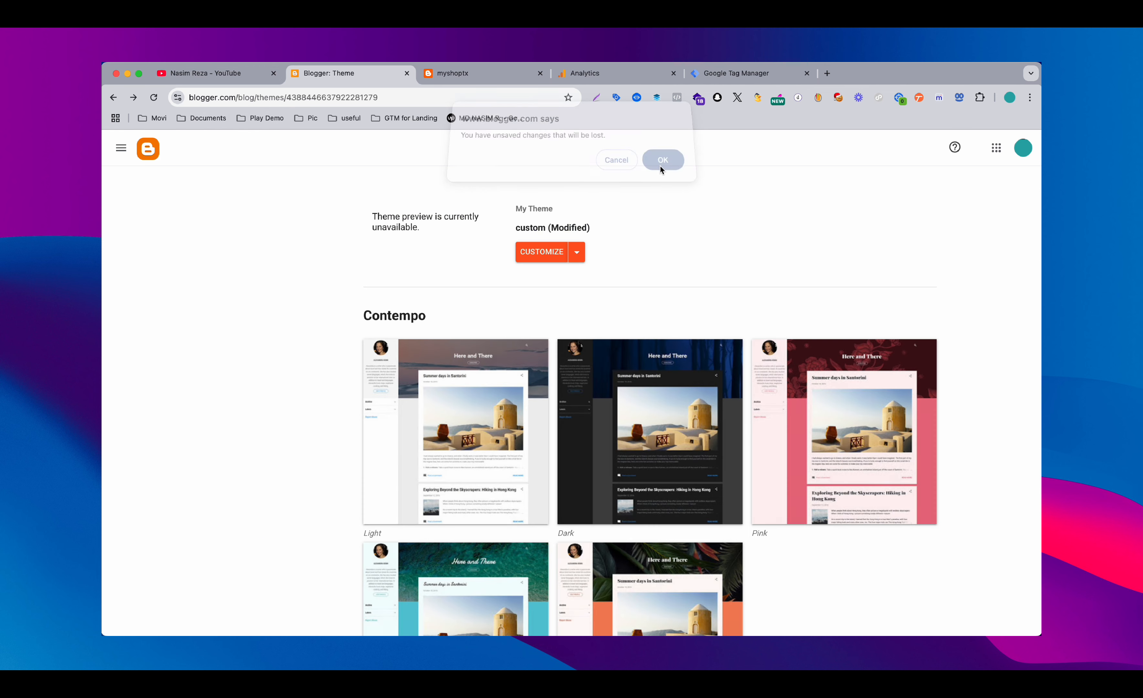
# Review the myshoptx Blogger settings and the play-with-demo tag list, and switch to the YouTube channel page
pyautogui.click(196, 448)
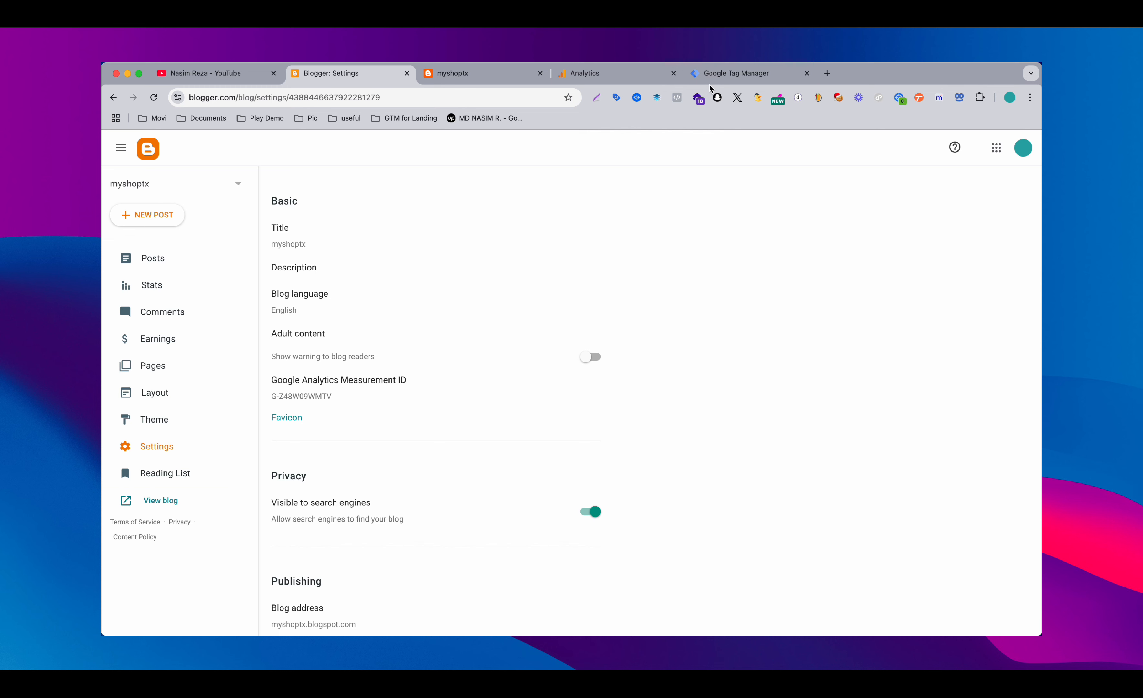
pyautogui.click(727, 78)
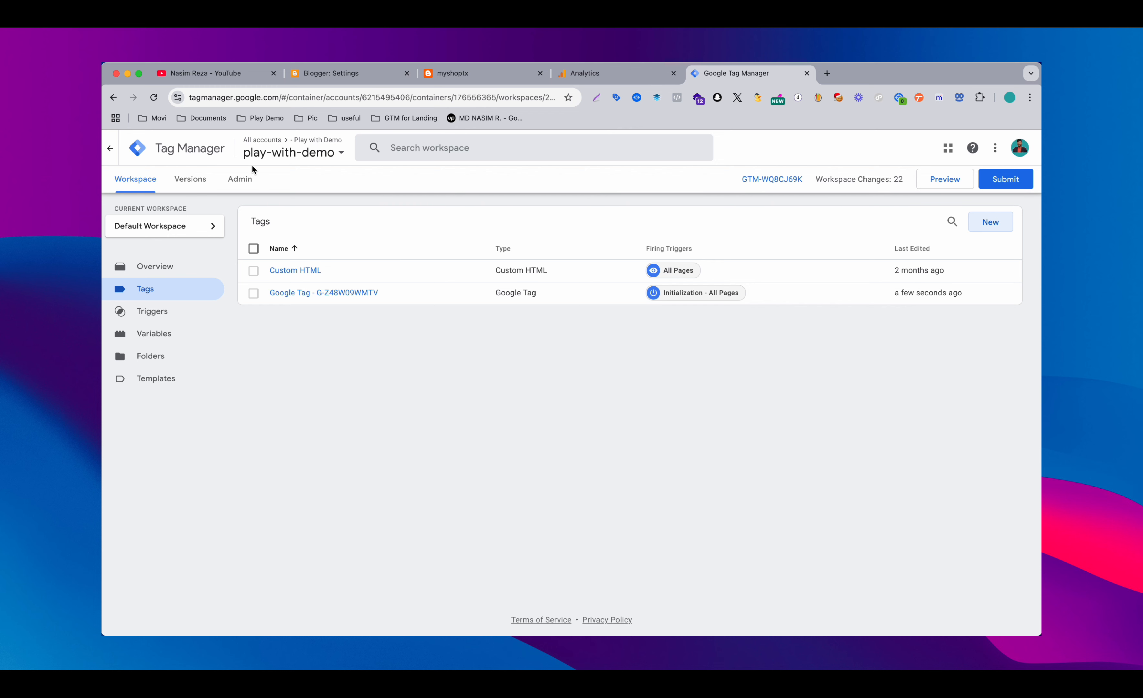
pyautogui.click(231, 80)
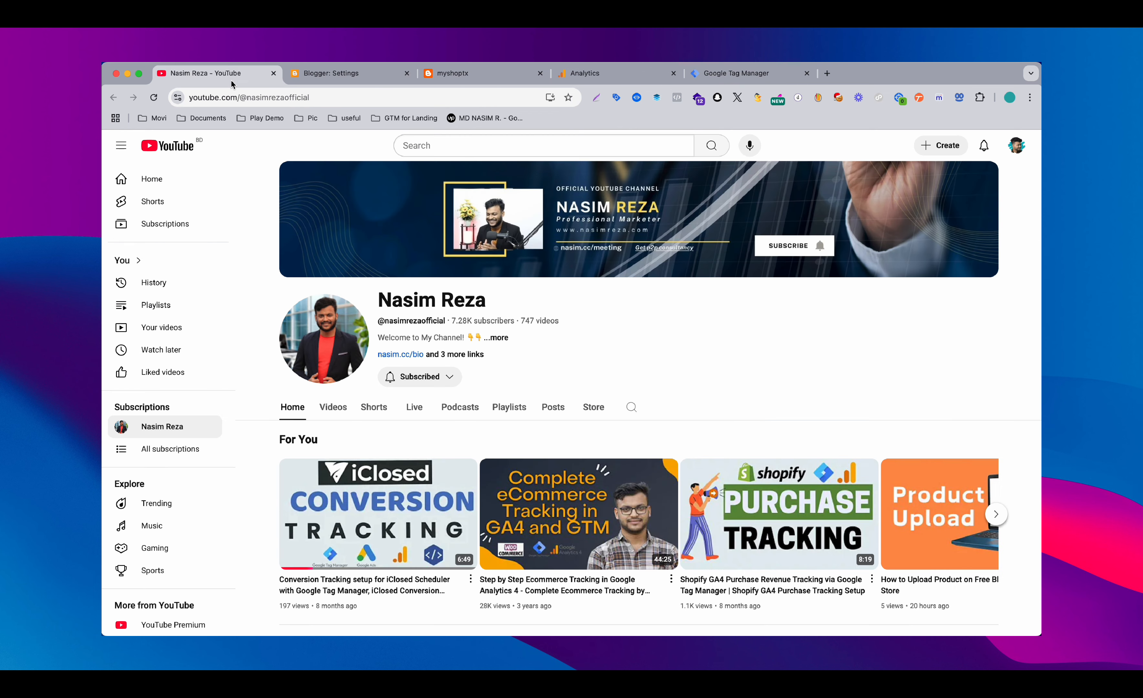